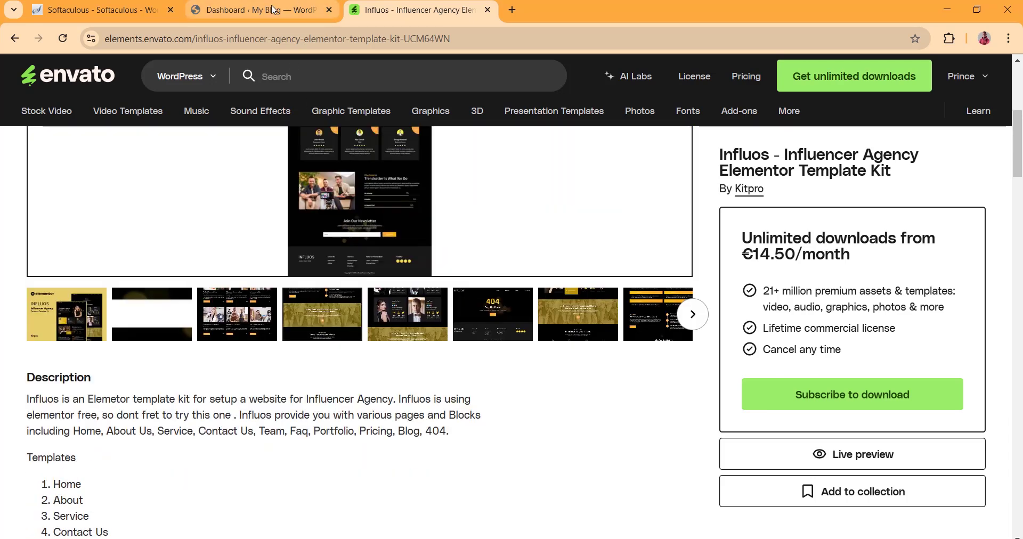
# Switch from the Envato Influos kit page to the 'Dashboard ‹ My Blog' WordPress admin tab.
pyautogui.click(273, 10)
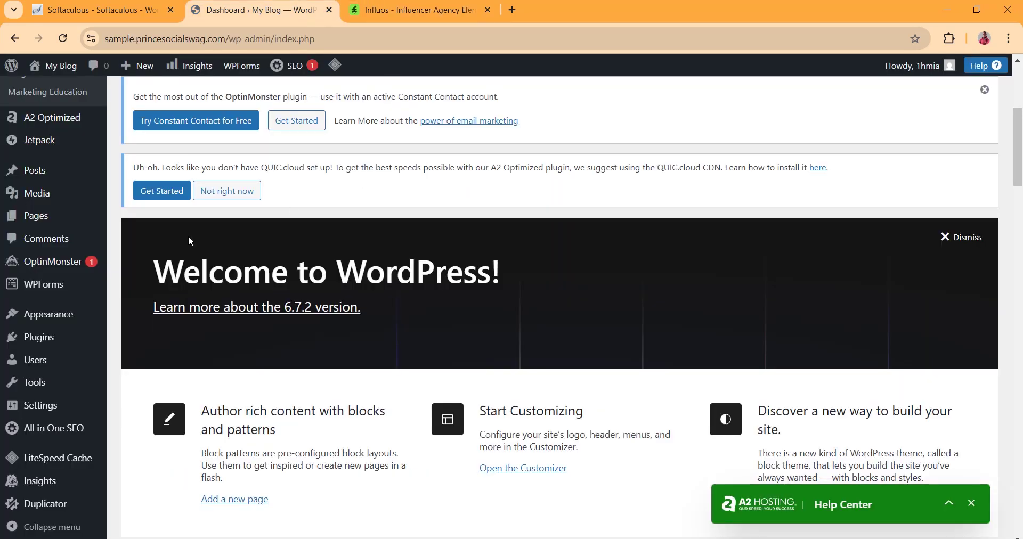
# Open Appearance > Themes and confirm Hello Elementor is the active theme.
pyautogui.scroll(-3, 100, 253)
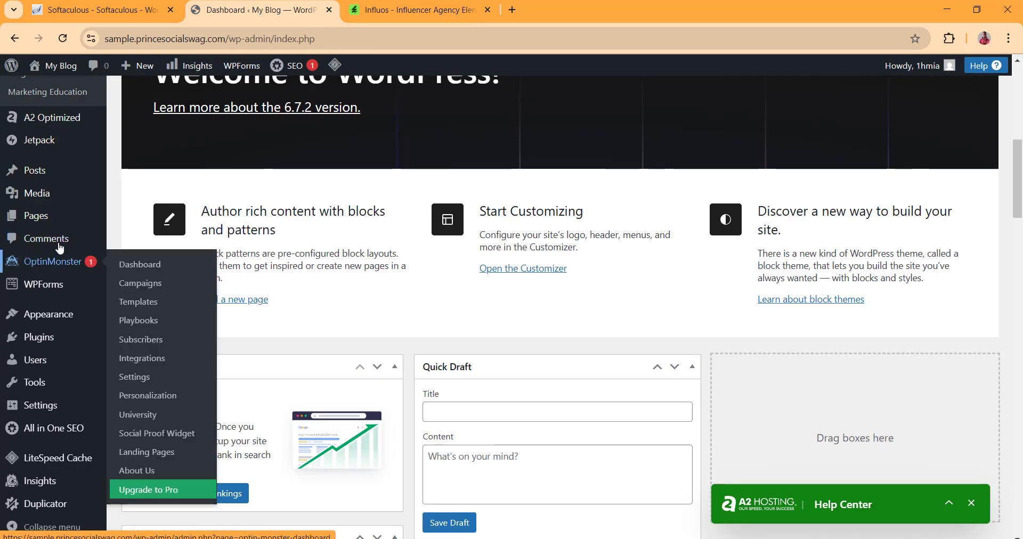
pyautogui.scroll(3, 115, 192)
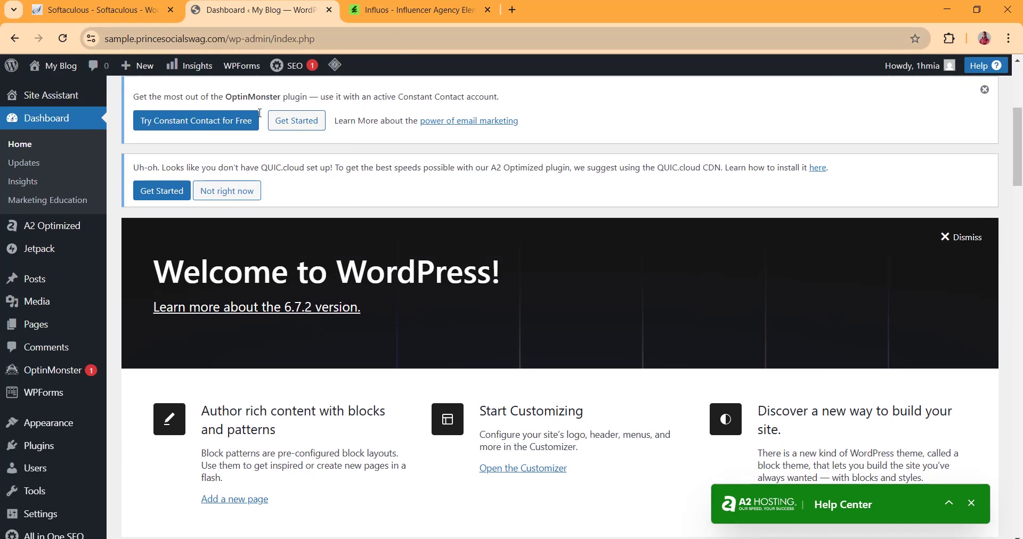
pyautogui.scroll(-2, 9, 316)
pyautogui.moveTo(69, 315)
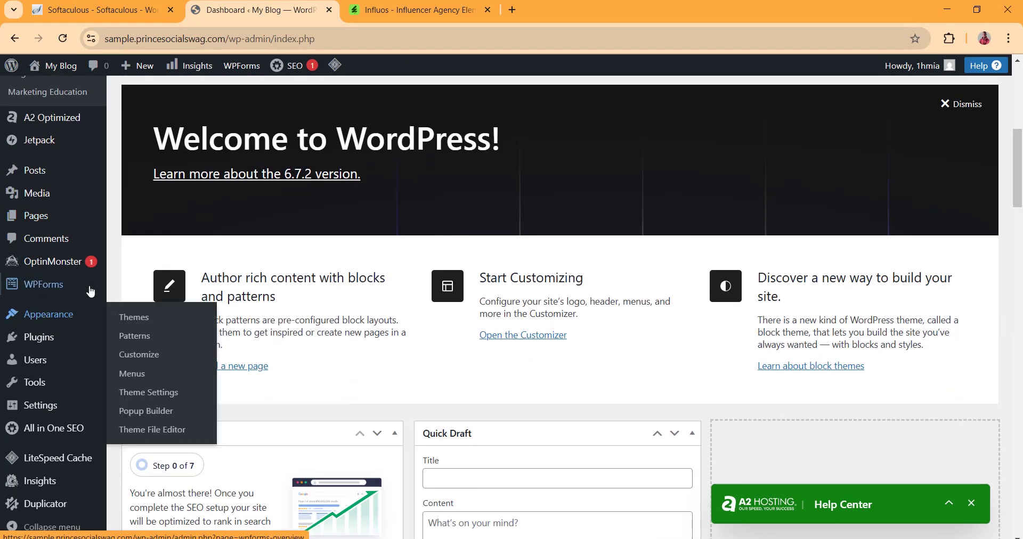
pyautogui.click(141, 322)
pyautogui.scroll(-3, 377, 308)
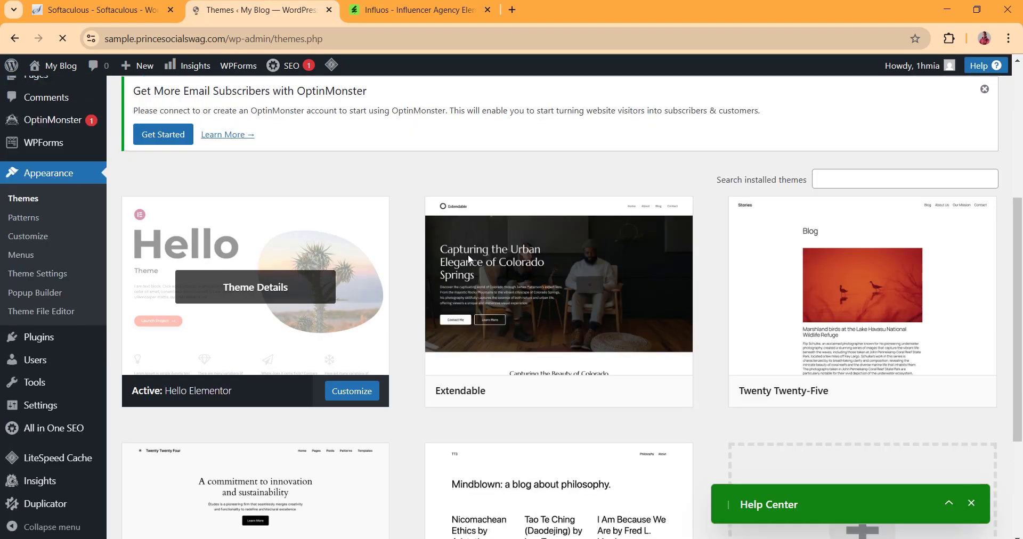
pyautogui.scroll(3, 261, 181)
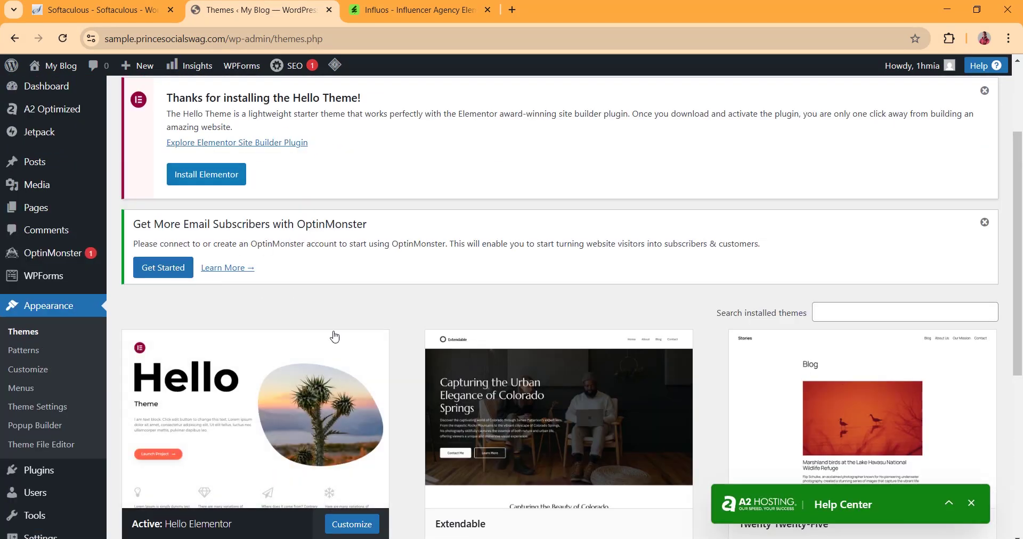
pyautogui.scroll(-2, 332, 347)
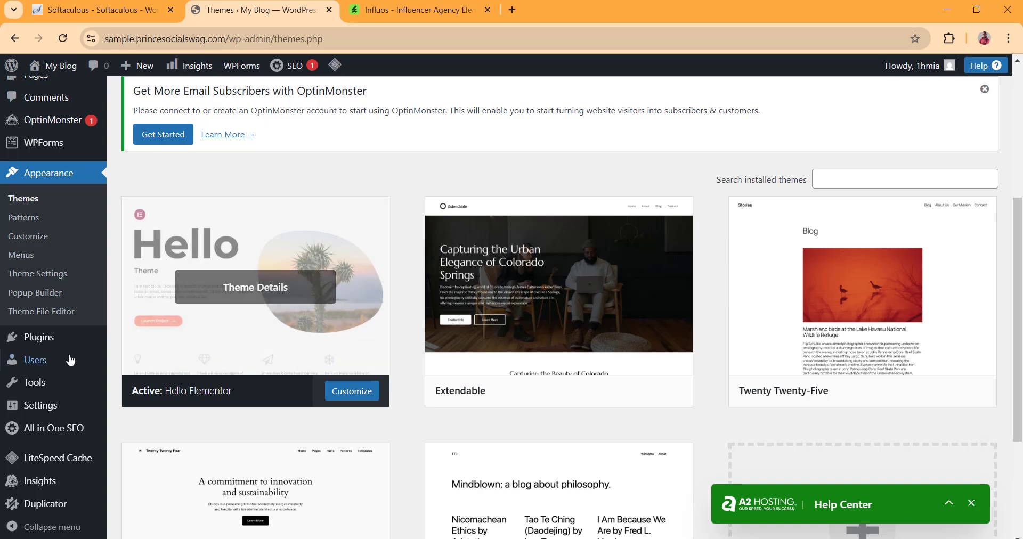
# Add the Envato Elements – Photos & Elementor Templates plugin from Add New Plugin and activate it.
pyautogui.moveTo(49, 344)
pyautogui.click(143, 340)
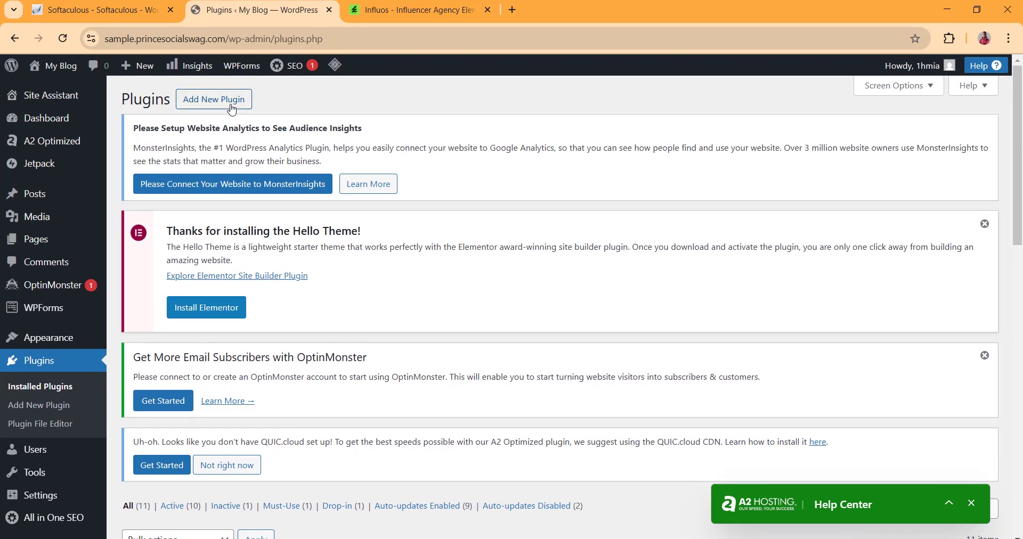
pyautogui.click(226, 99)
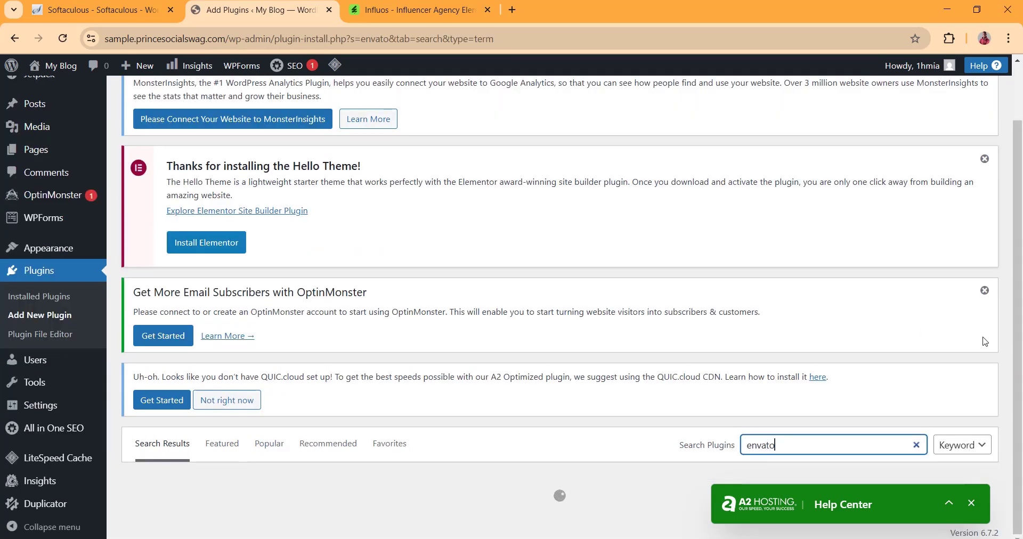
pyautogui.scroll(-5, 787, 314)
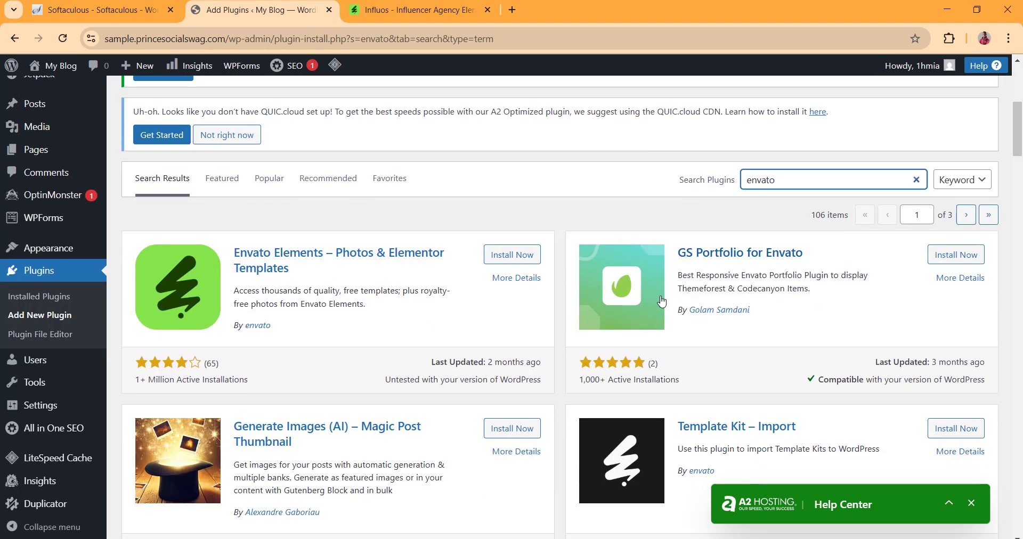
pyautogui.click(509, 252)
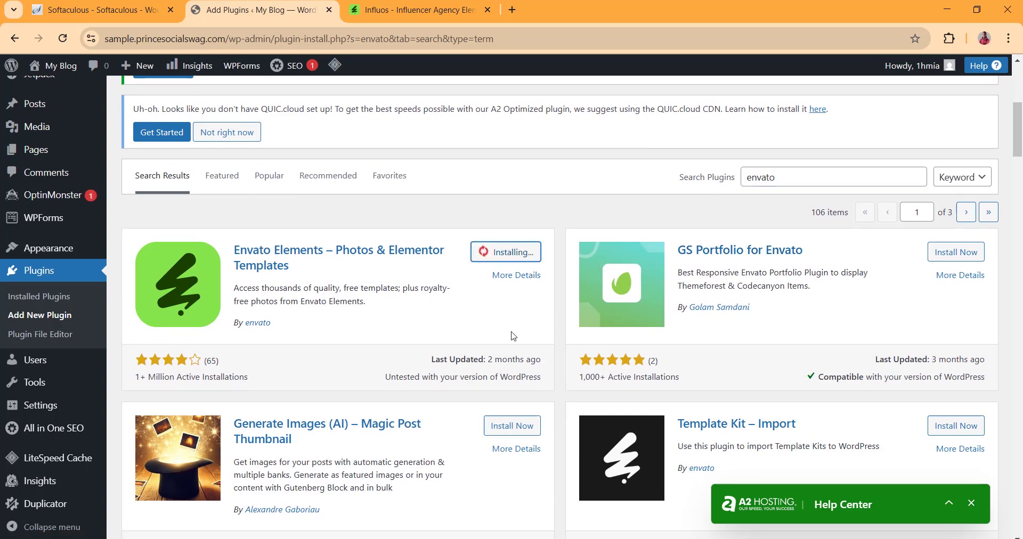
pyautogui.click(516, 258)
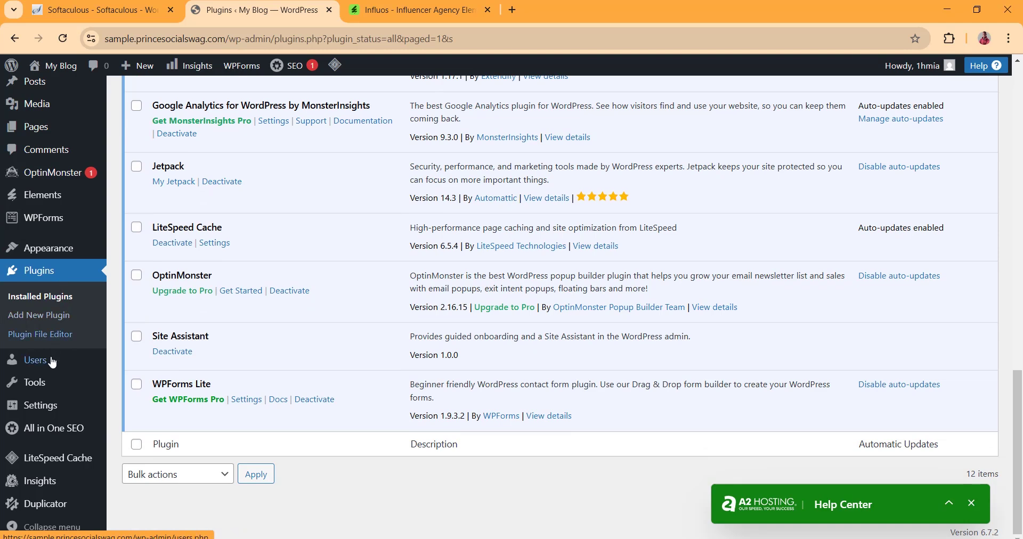
# Under Elements > Installed Kits, upload the influos template kit ZIP from Documents\envato.
pyautogui.scroll(1, 48, 332)
pyautogui.moveTo(68, 261)
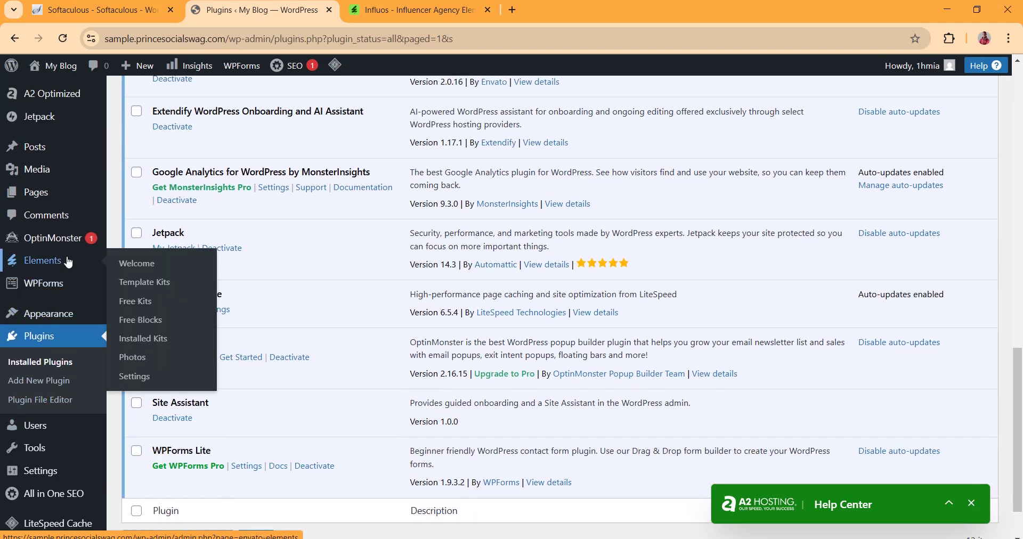
pyautogui.click(149, 343)
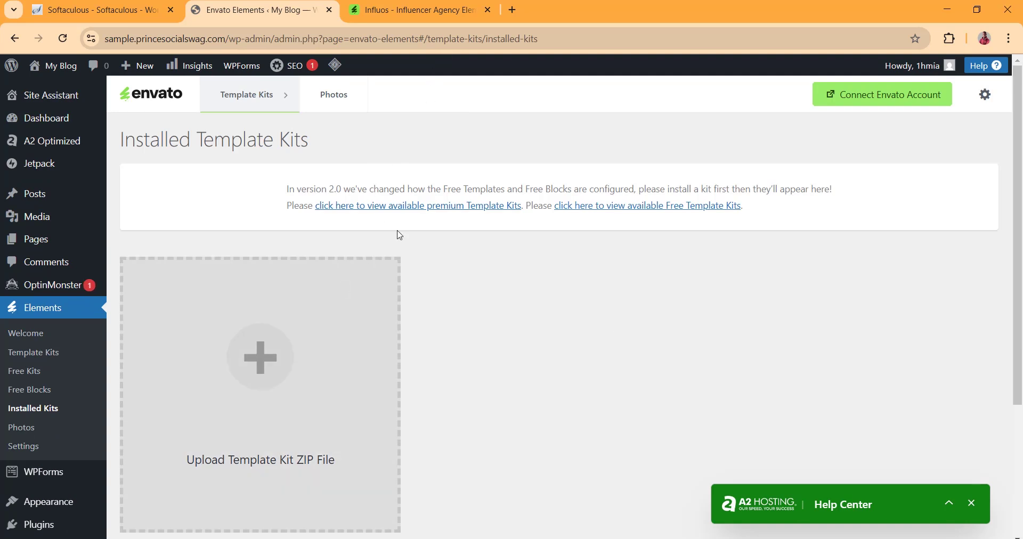
pyautogui.scroll(-1, 289, 453)
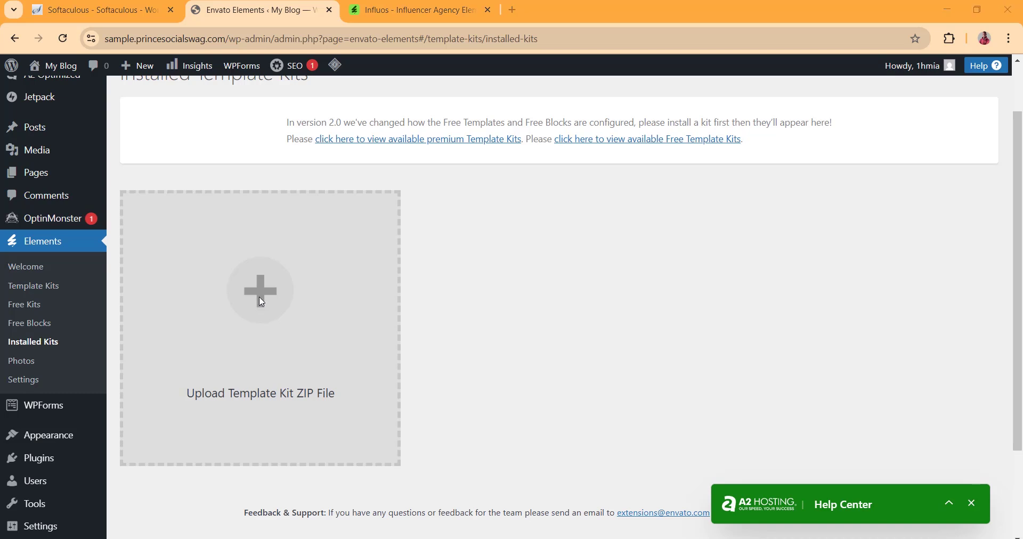
pyautogui.click(260, 297)
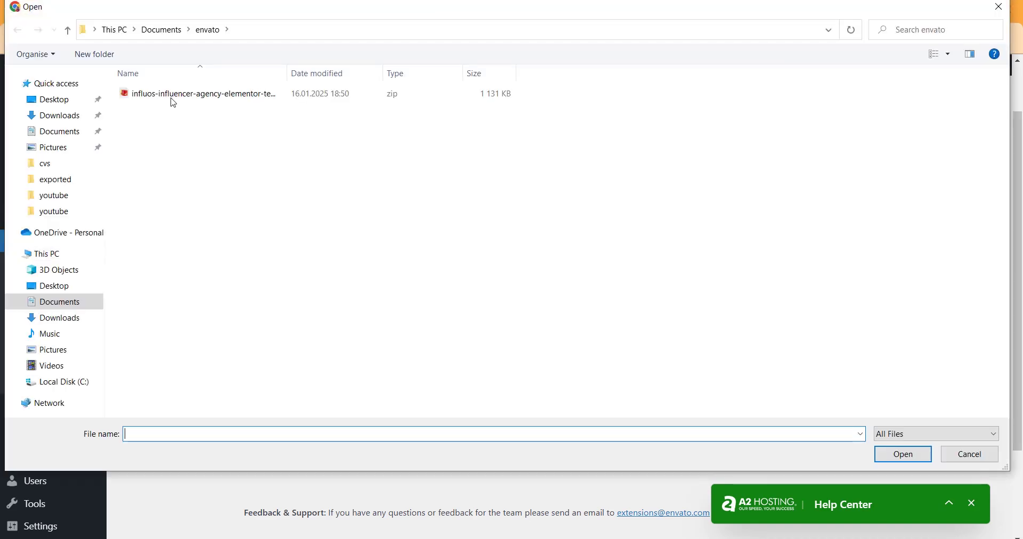
pyautogui.click(213, 96)
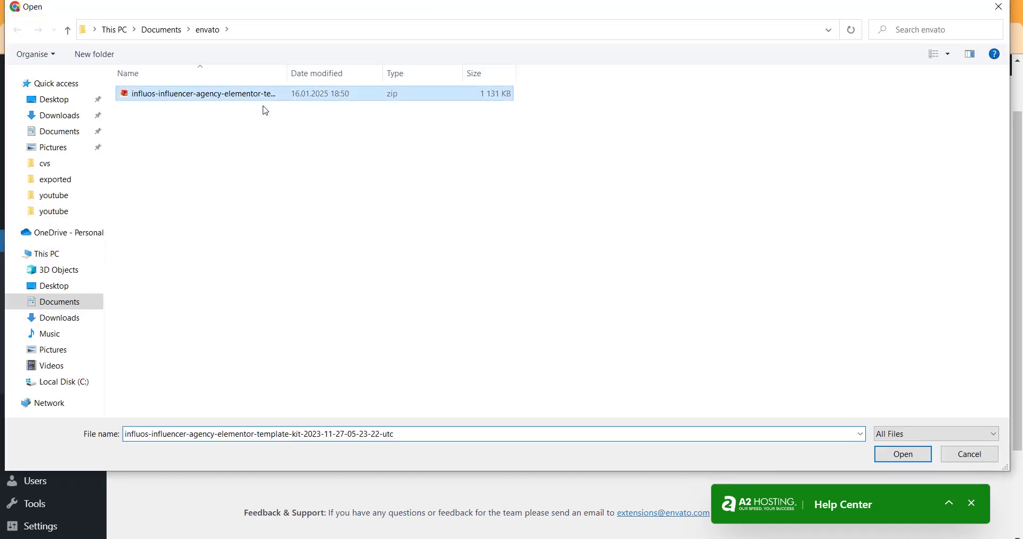
pyautogui.click(894, 458)
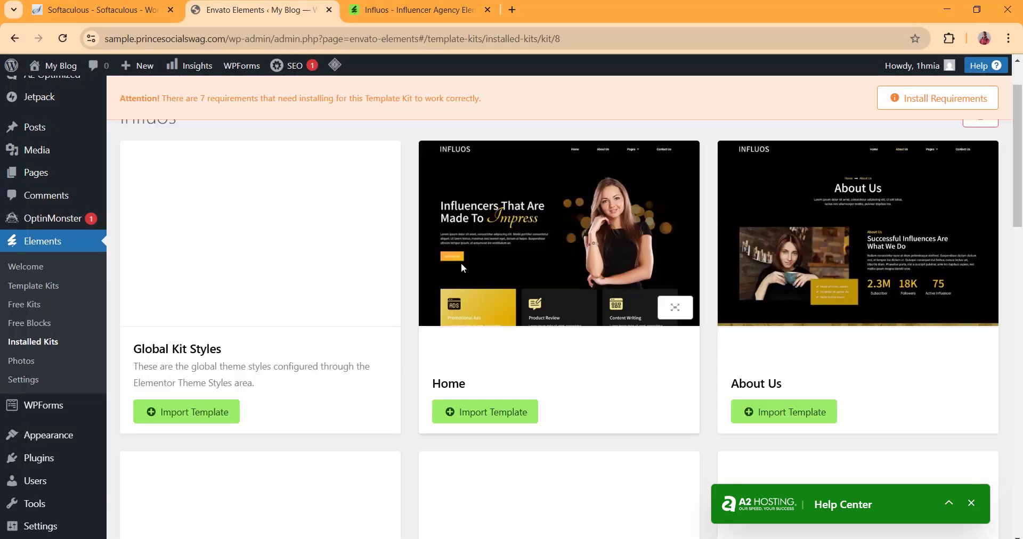
# Install all 7 listed Influos kit requirements; all succeed except Jeg Elementor Kit.
pyautogui.scroll(-3, 464, 334)
pyautogui.scroll(4, 487, 334)
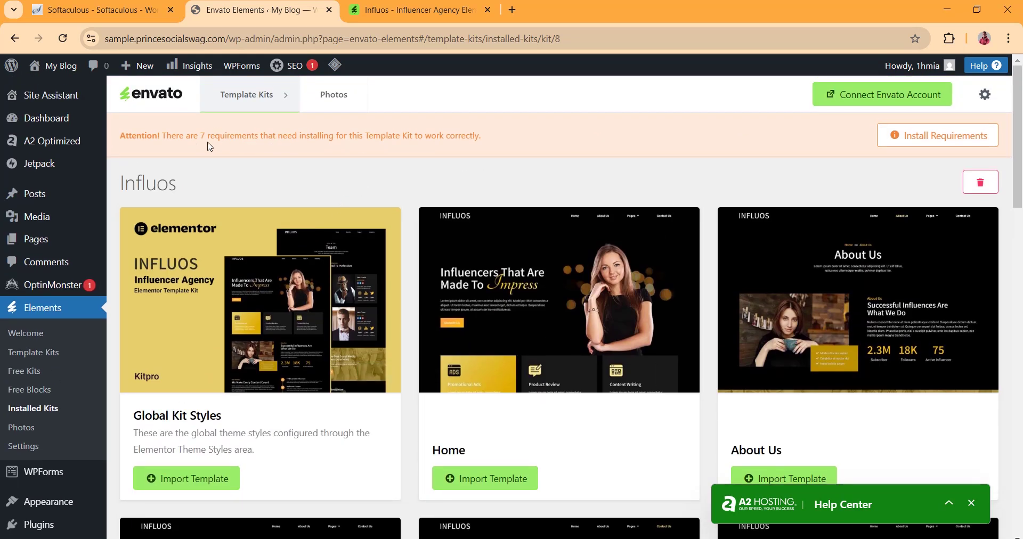
pyautogui.scroll(-4, 746, 240)
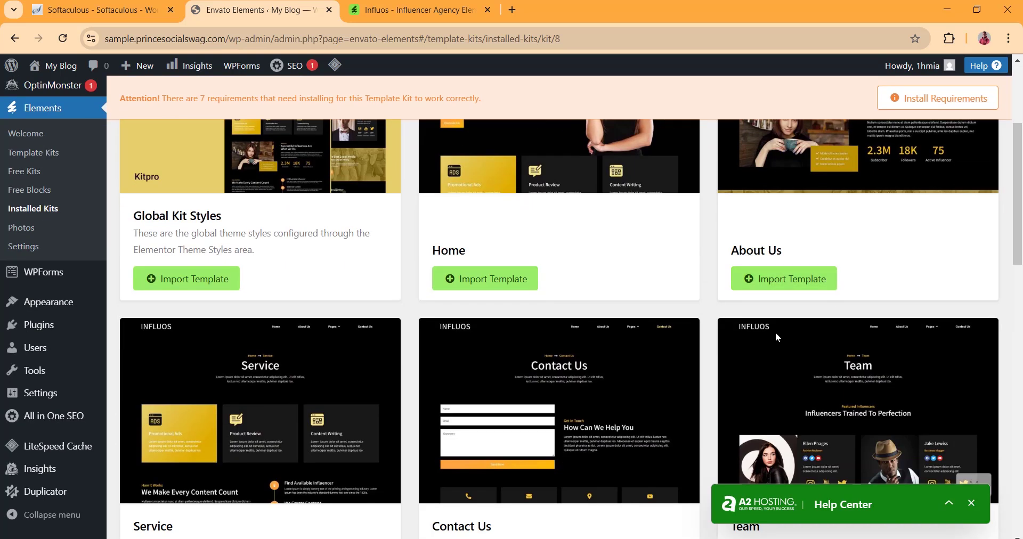
pyautogui.scroll(4, 746, 271)
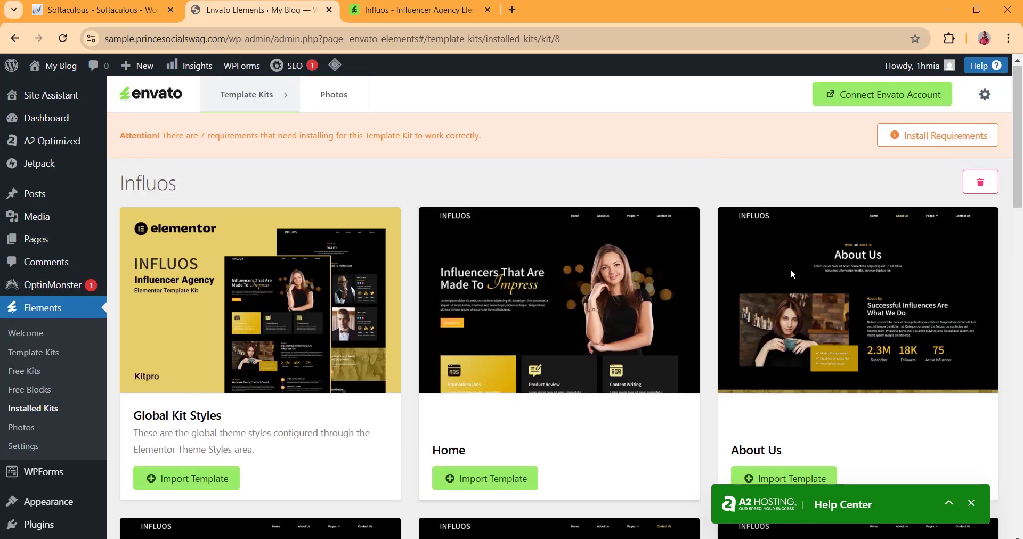
pyautogui.click(928, 139)
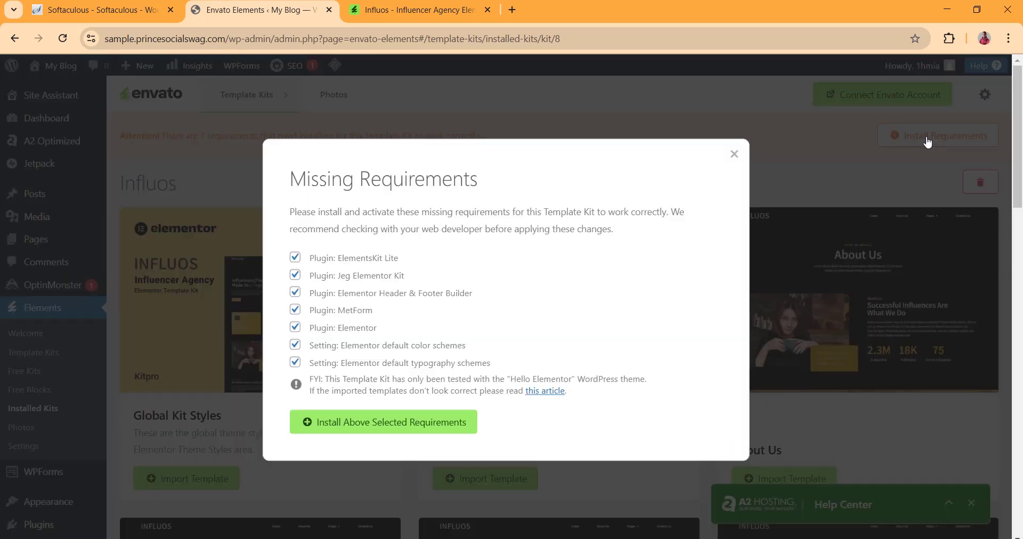
pyautogui.click(377, 422)
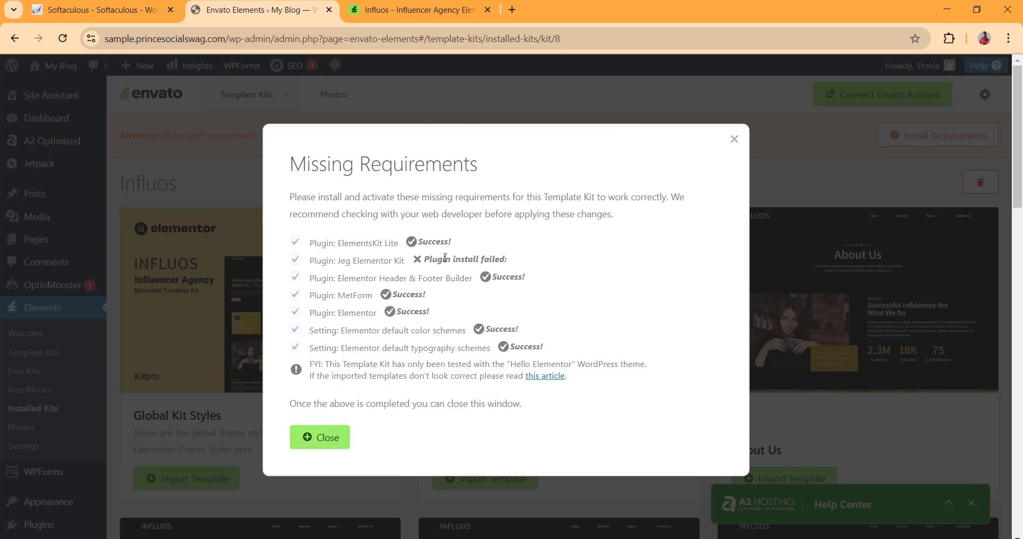
pyautogui.click(316, 442)
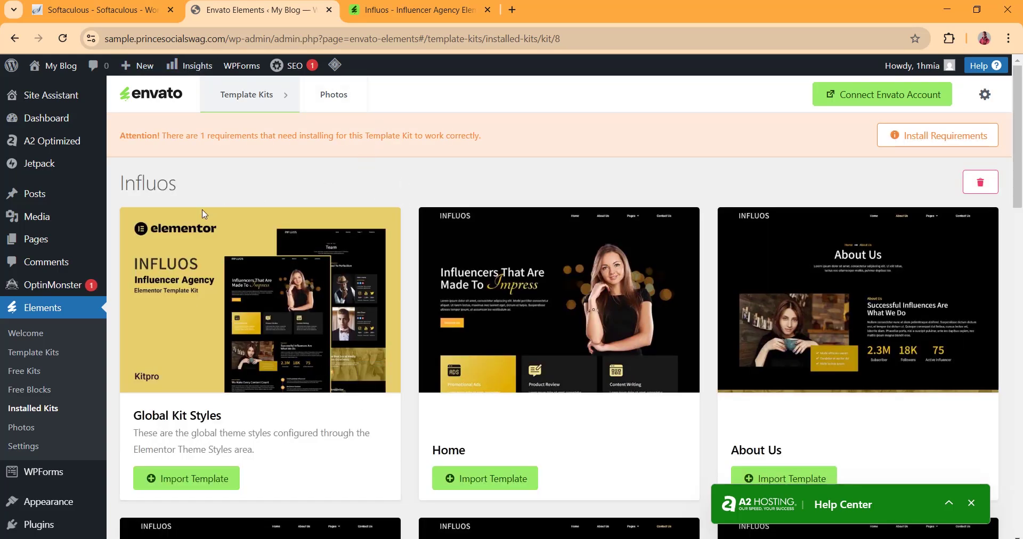
# Open the Installed Plugins page in a new browser tab.
pyautogui.scroll(-2, 291, 250)
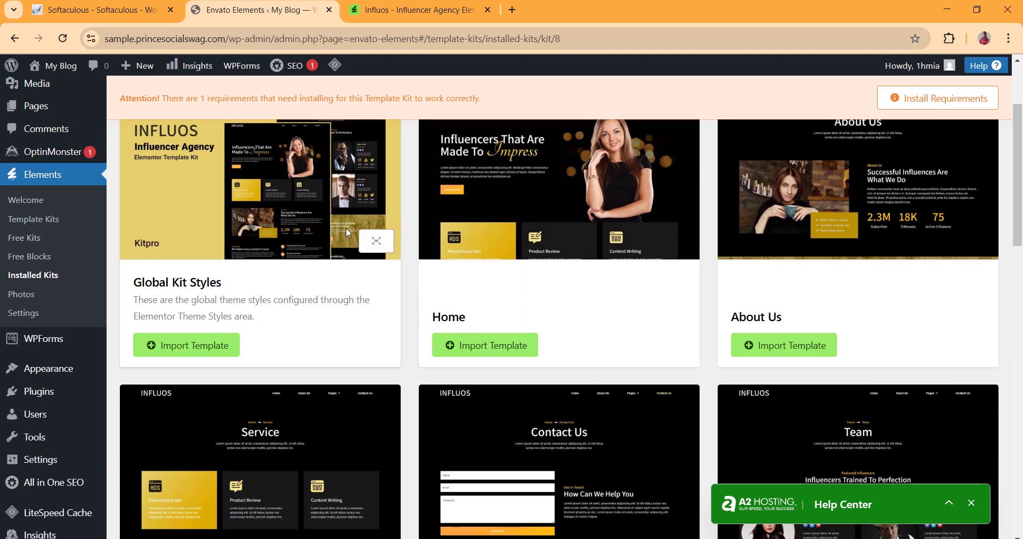
pyautogui.scroll(1, 332, 228)
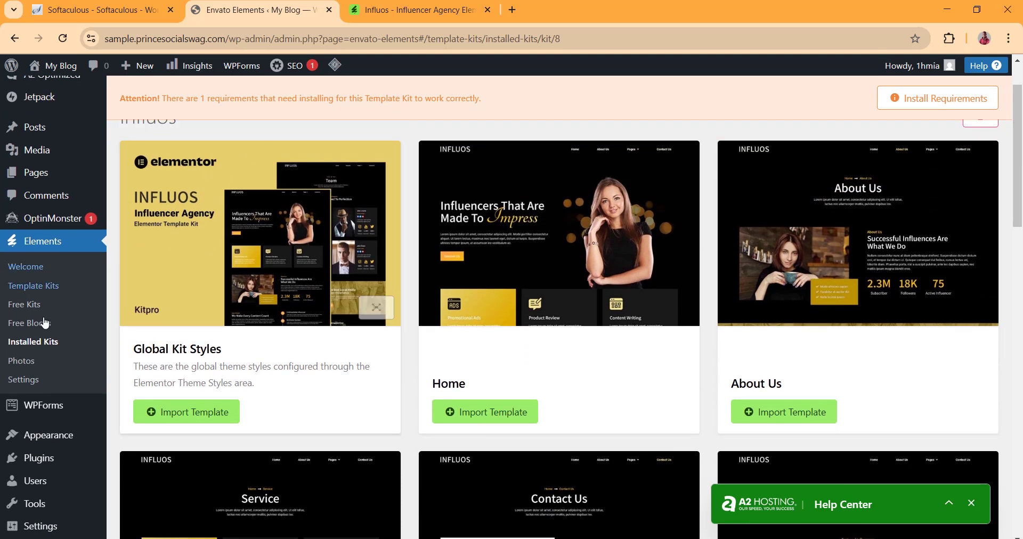
pyautogui.scroll(-2, 43, 324)
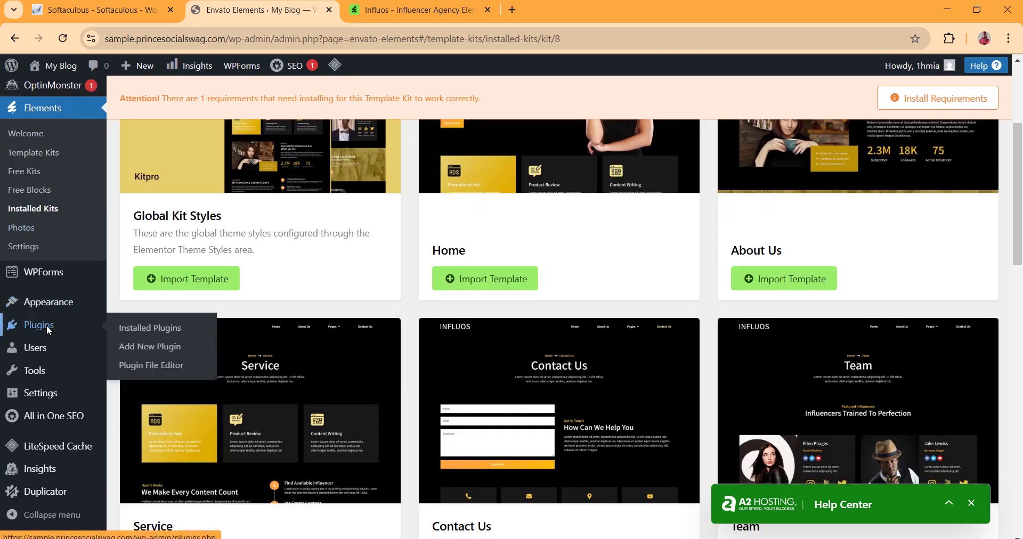
pyautogui.rightClick(46, 325)
pyautogui.click(114, 343)
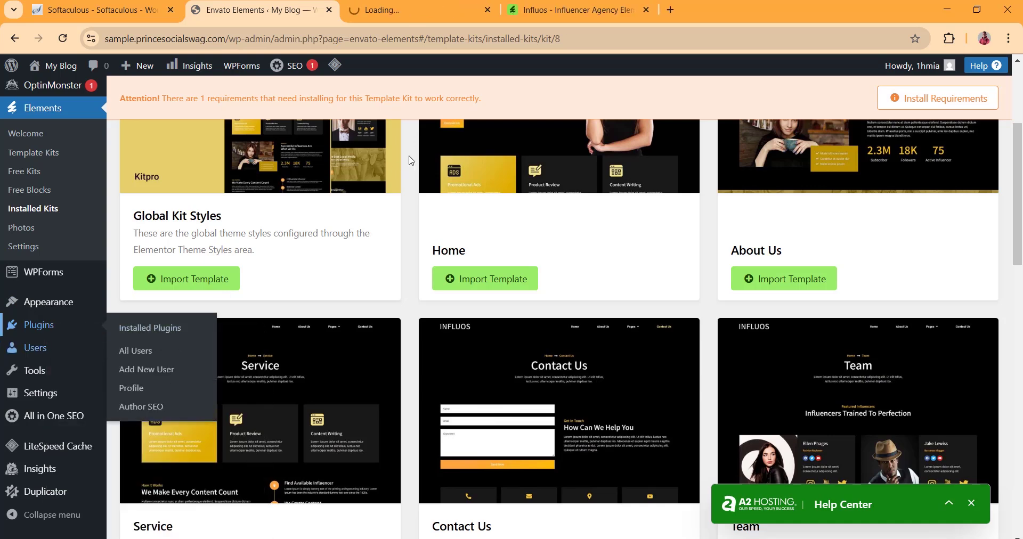
pyautogui.click(410, 10)
pyautogui.scroll(-3, 398, 158)
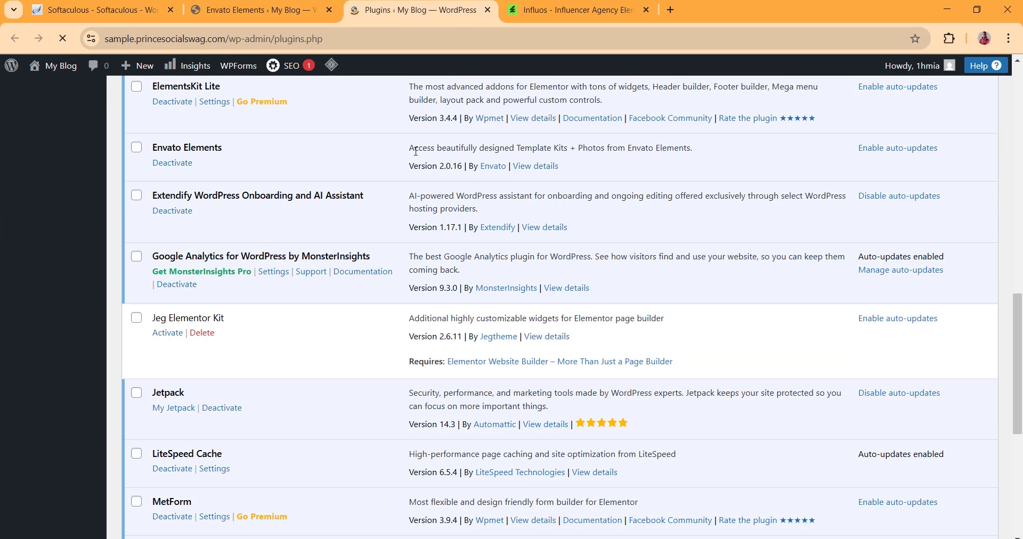
pyautogui.scroll(-2, 415, 152)
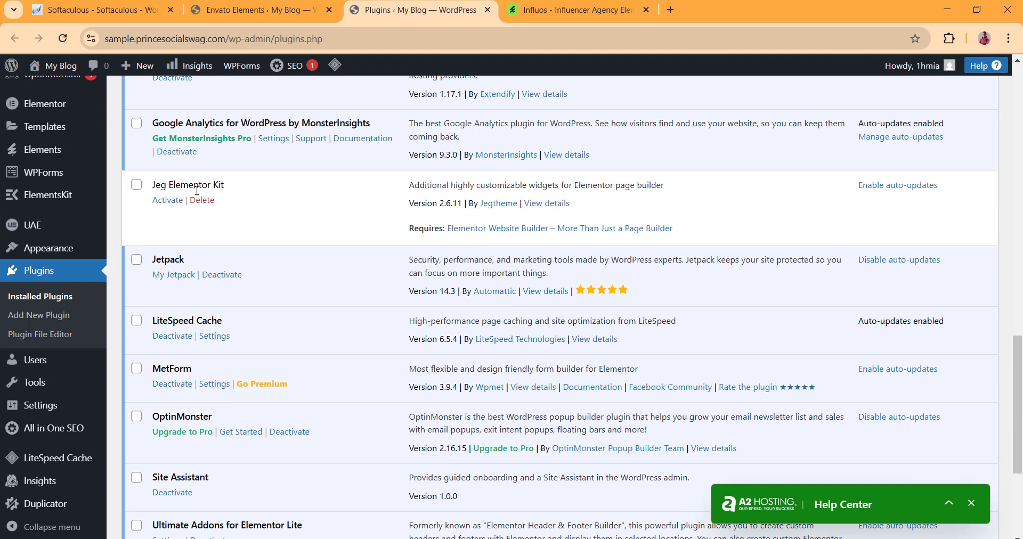
# Activate Jeg Elementor Kit and return to the Influos template kit tab.
pyautogui.click(166, 202)
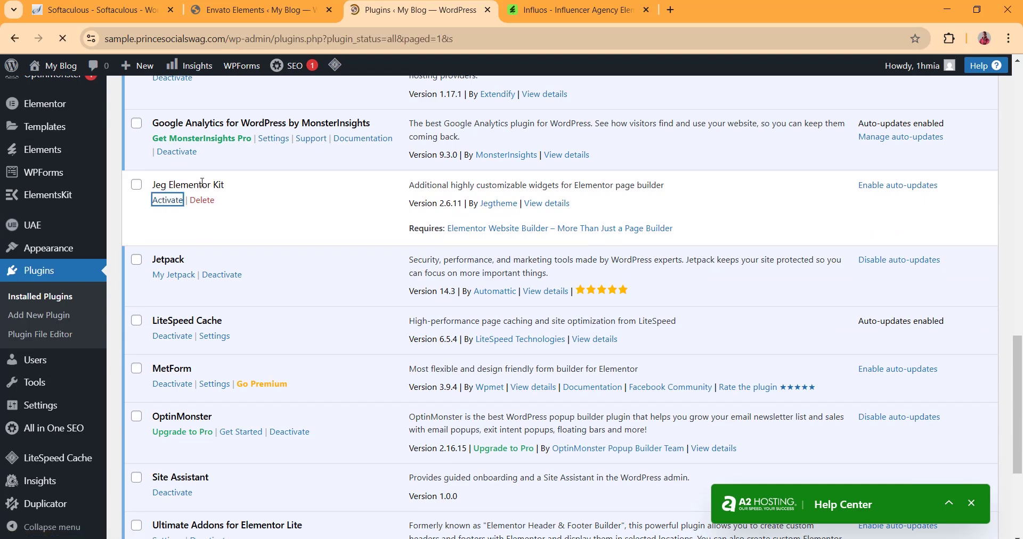
pyautogui.scroll(-3, 405, 230)
pyautogui.scroll(-7, 421, 238)
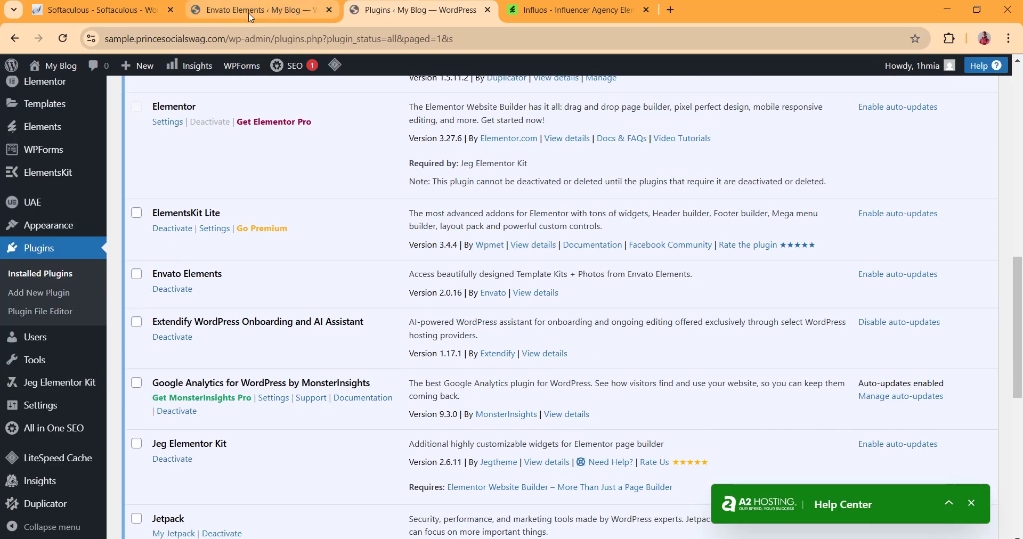
pyautogui.click(320, 13)
pyautogui.scroll(4, 303, 217)
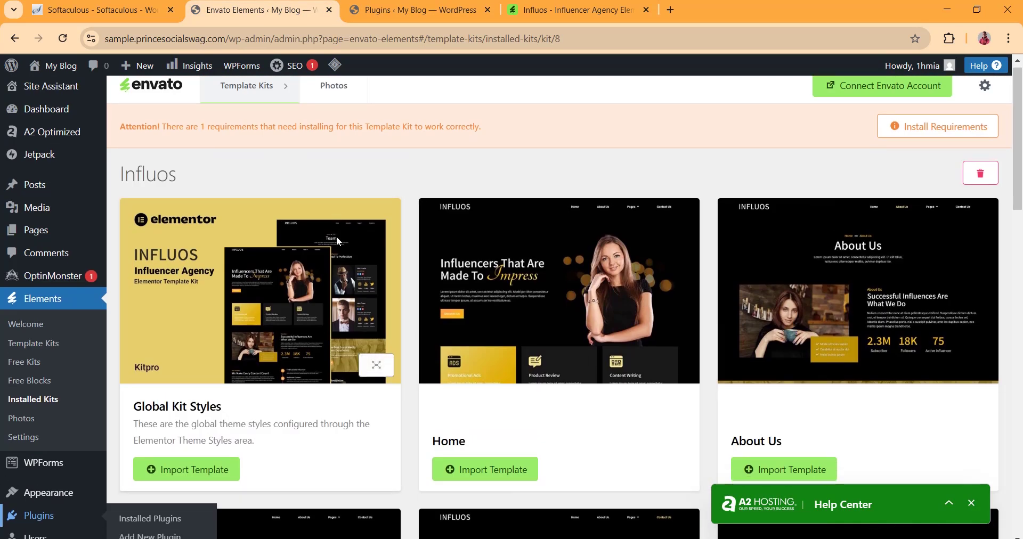
# Import Global Kit Styles plus the Home, About Us, Service, Contact Us and Team templates.
pyautogui.scroll(-3, 343, 203)
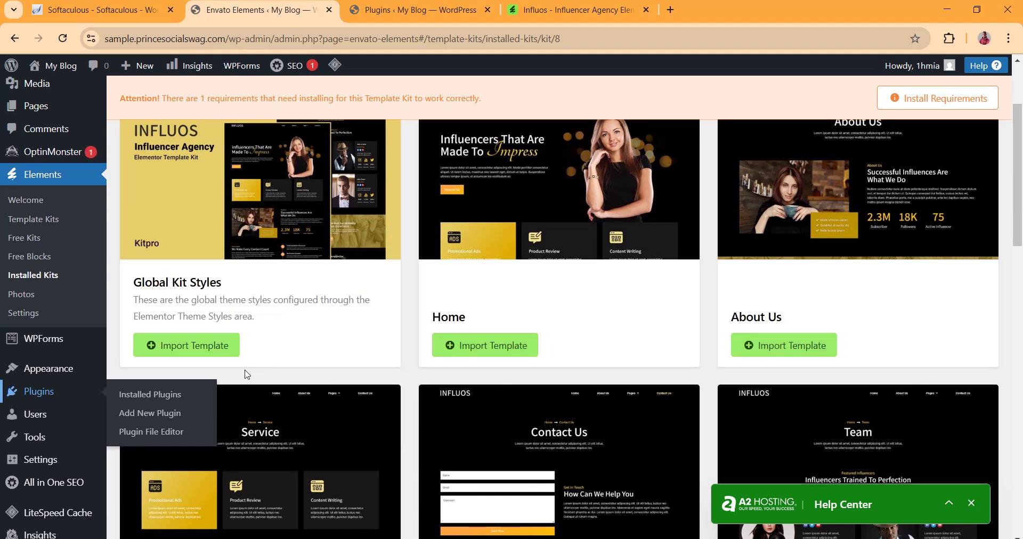
pyautogui.click(174, 350)
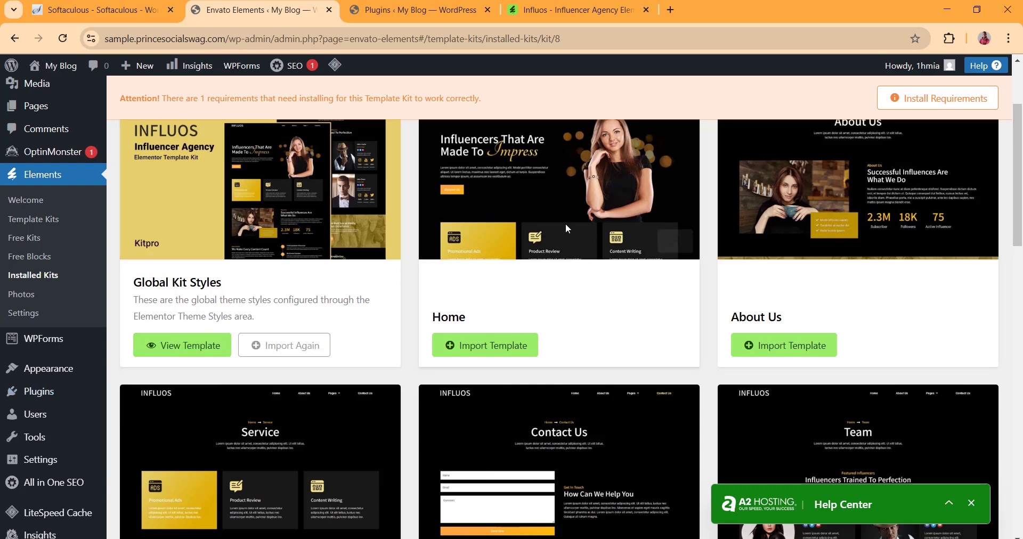
pyautogui.scroll(3, 629, 248)
pyautogui.scroll(-3, 590, 306)
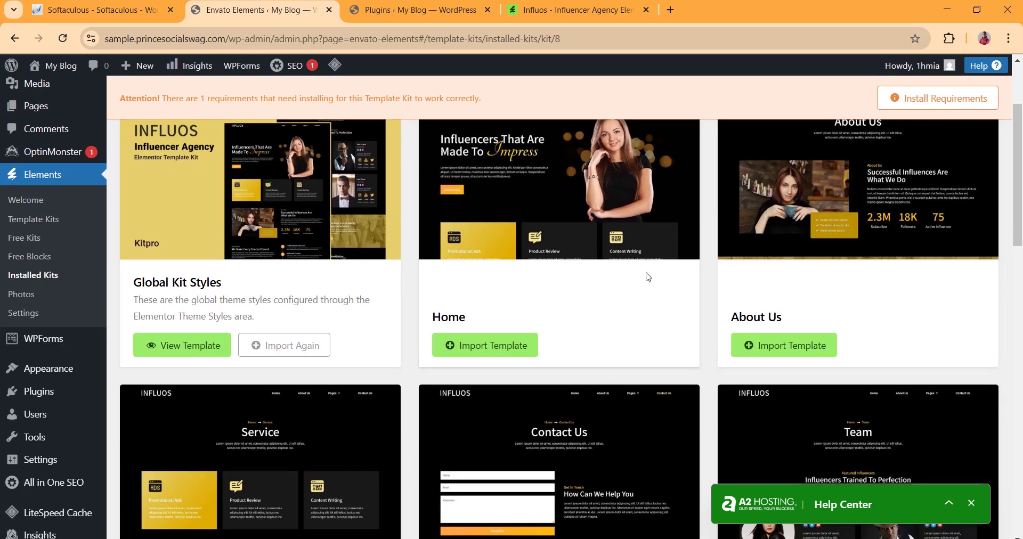
pyautogui.click(496, 347)
pyautogui.click(789, 345)
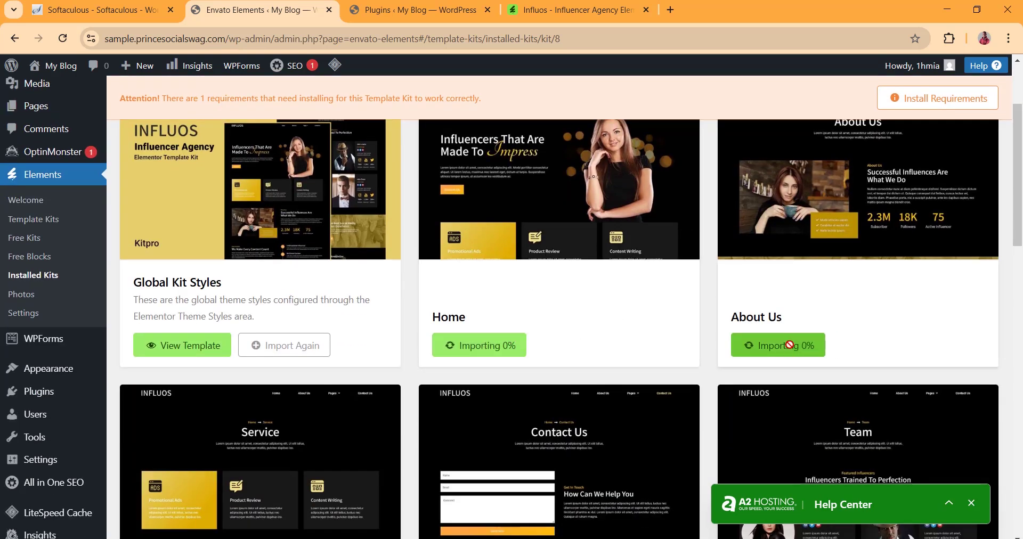
pyautogui.scroll(-5, 668, 399)
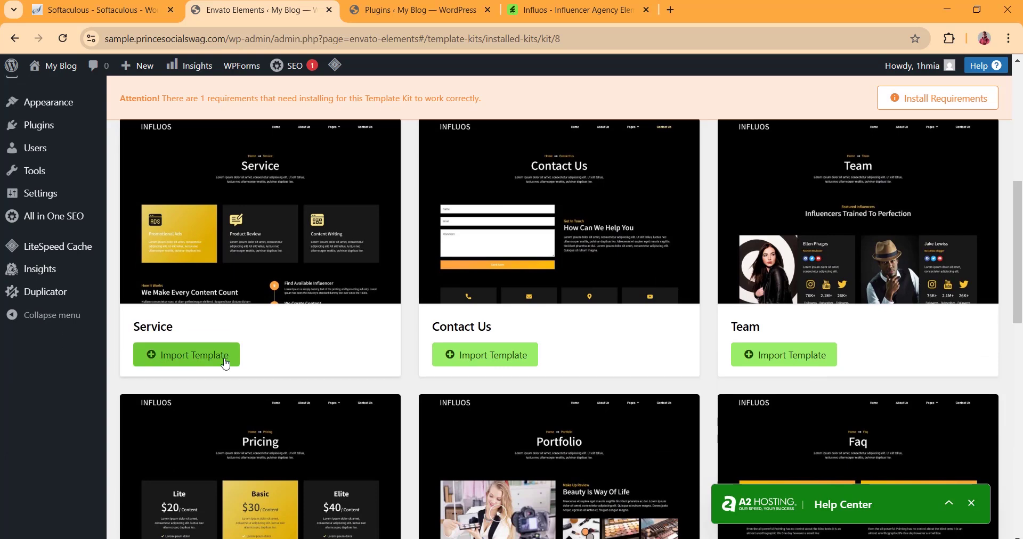
pyautogui.click(225, 356)
pyautogui.click(507, 358)
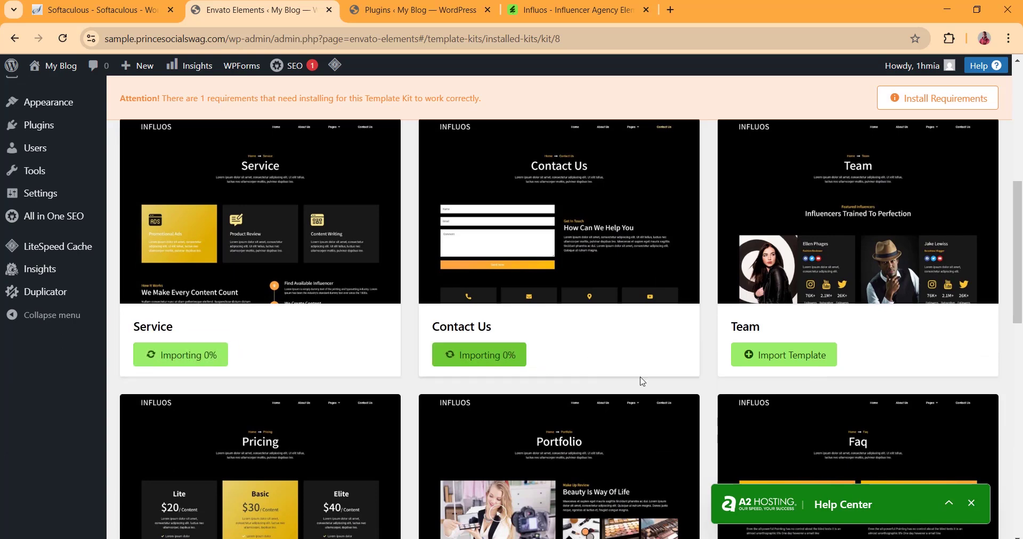
pyautogui.click(783, 356)
# Import the Influos Header and Footer templates.
pyautogui.scroll(3, 677, 328)
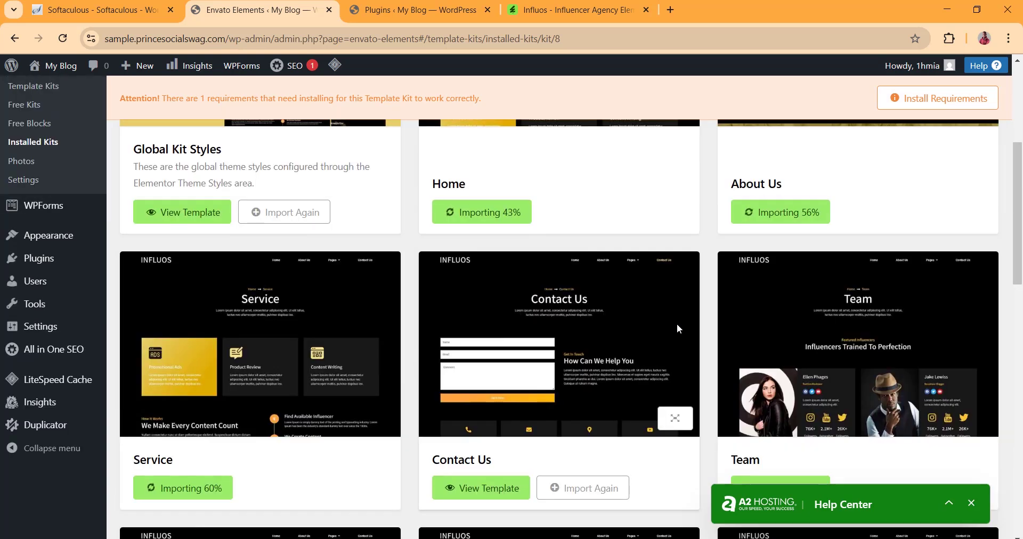
pyautogui.scroll(-10, 676, 318)
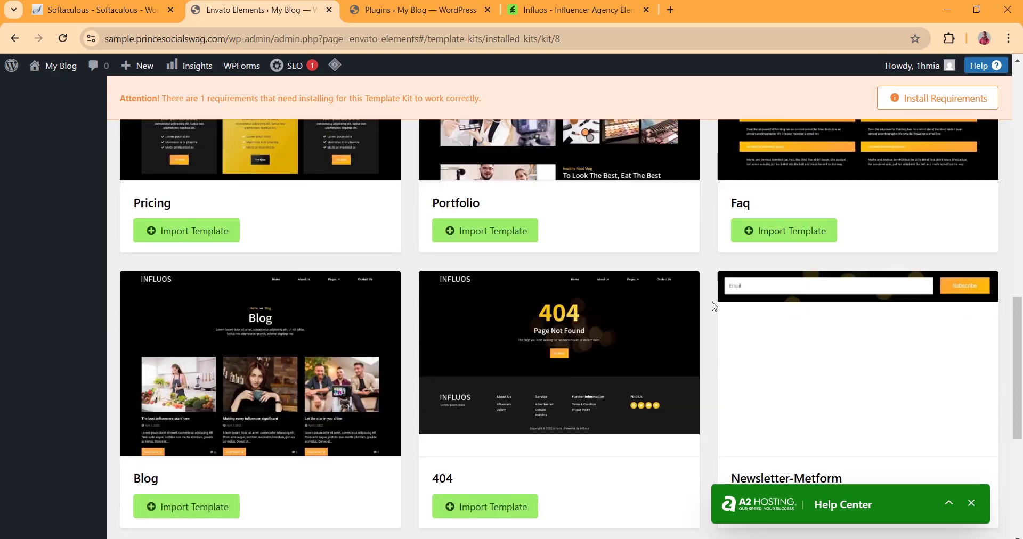
pyautogui.scroll(-6, 714, 306)
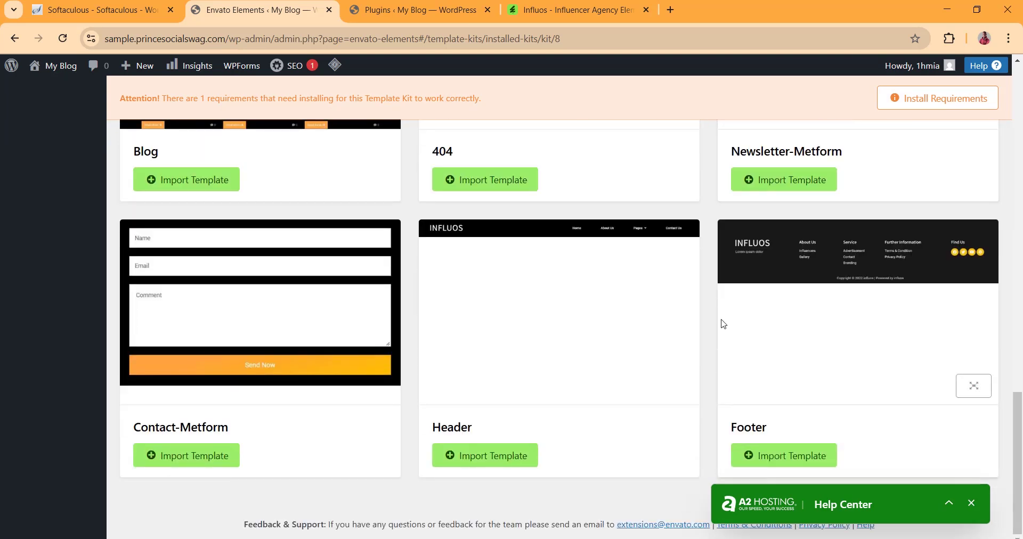
pyautogui.click(488, 456)
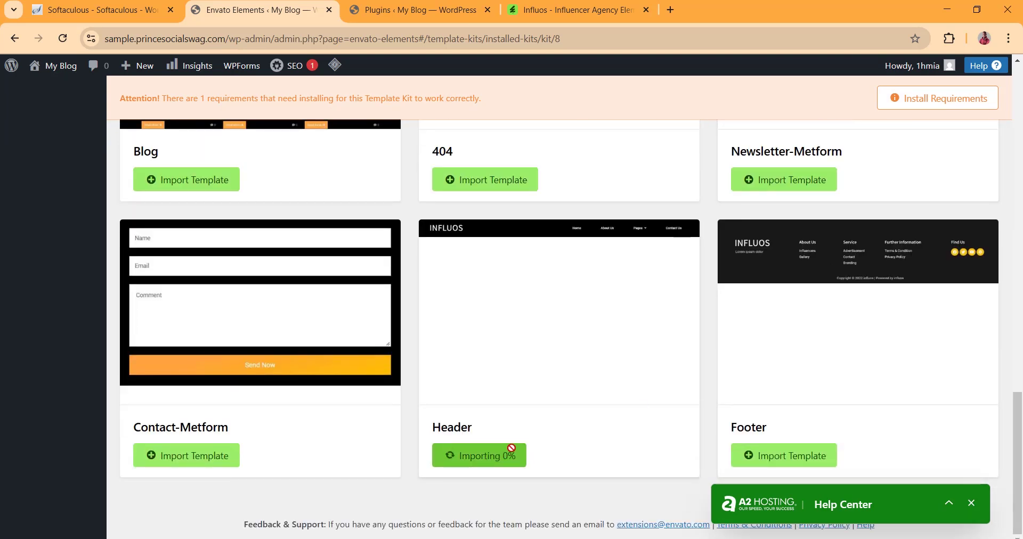
pyautogui.click(776, 457)
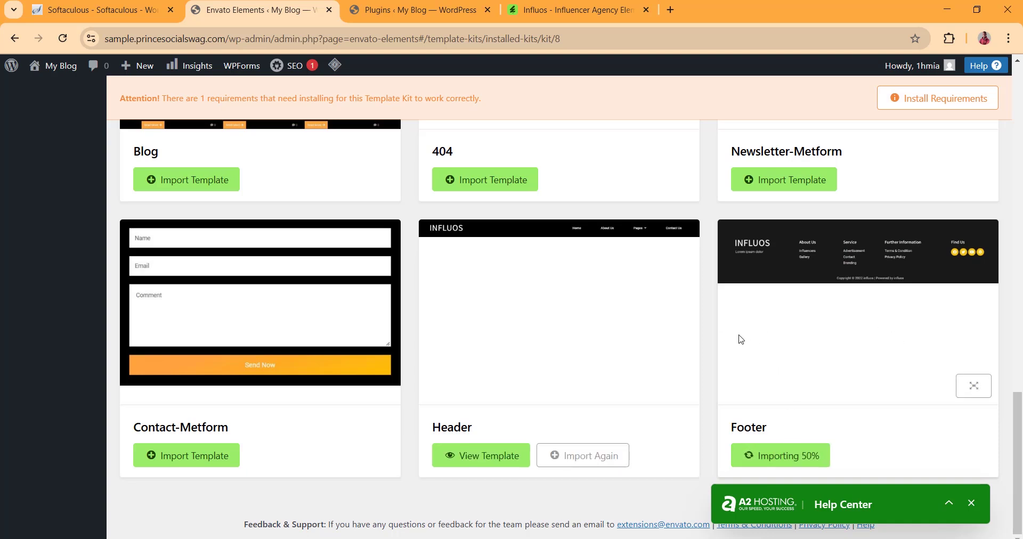
pyautogui.scroll(9, 553, 323)
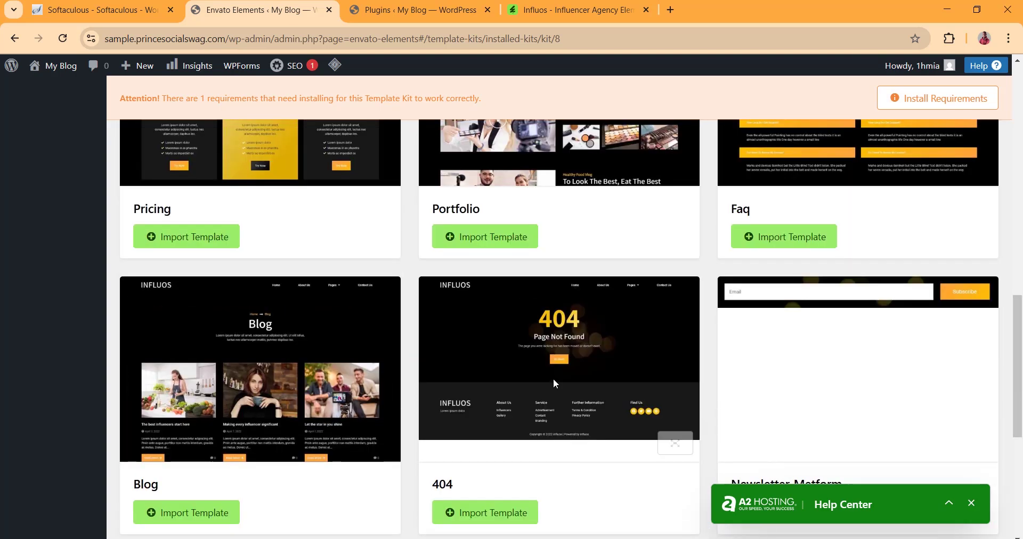
pyautogui.scroll(10, 634, 352)
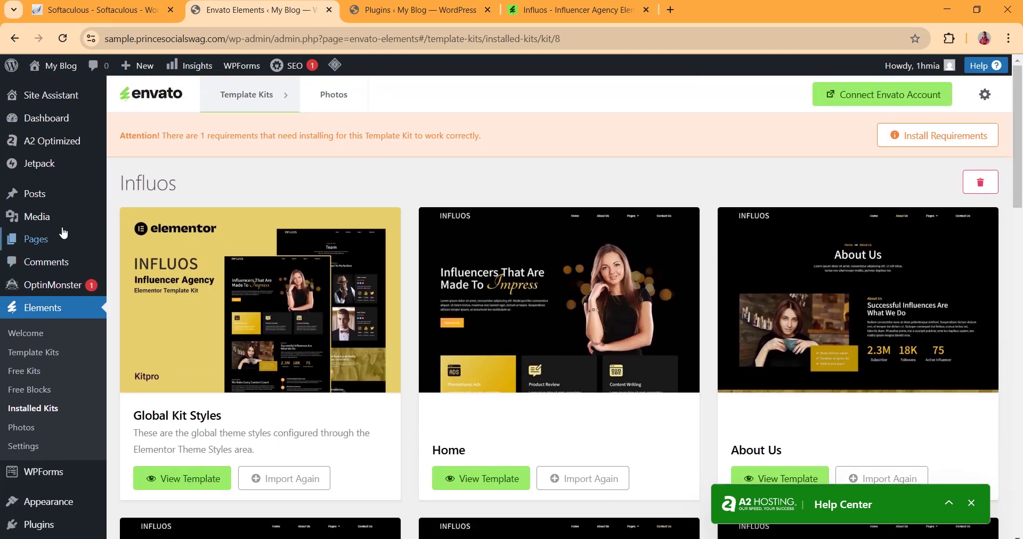
# Open Add New Page in a separate tab and enter 'Home' as the title.
pyautogui.moveTo(62, 218)
pyautogui.moveTo(46, 244)
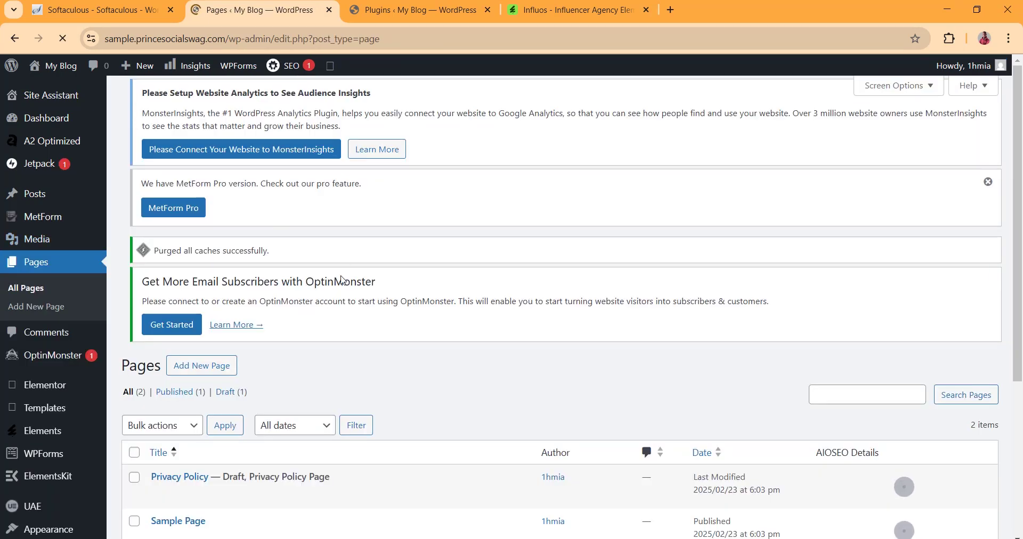
pyautogui.scroll(-5, 230, 277)
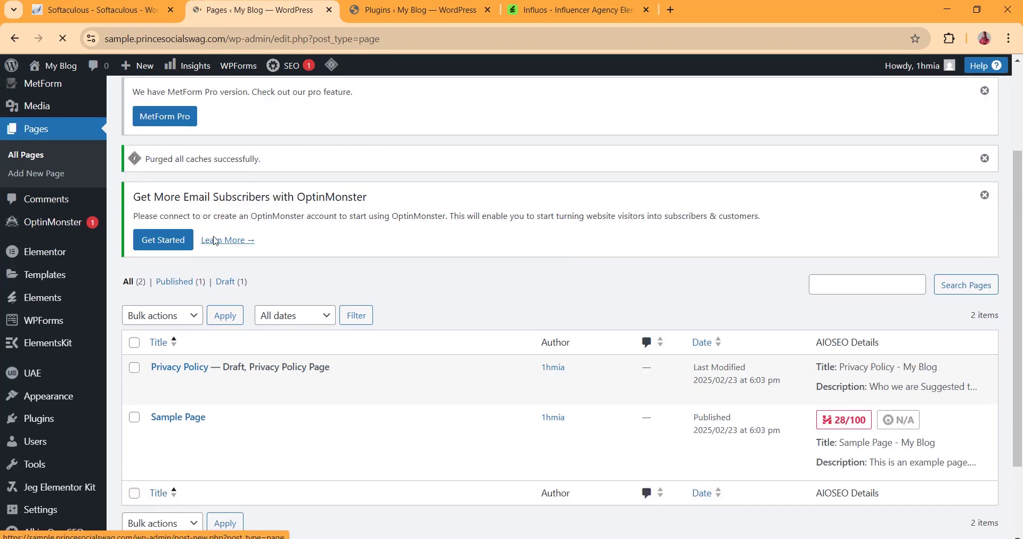
pyautogui.scroll(-2, 231, 297)
pyautogui.scroll(5, 231, 297)
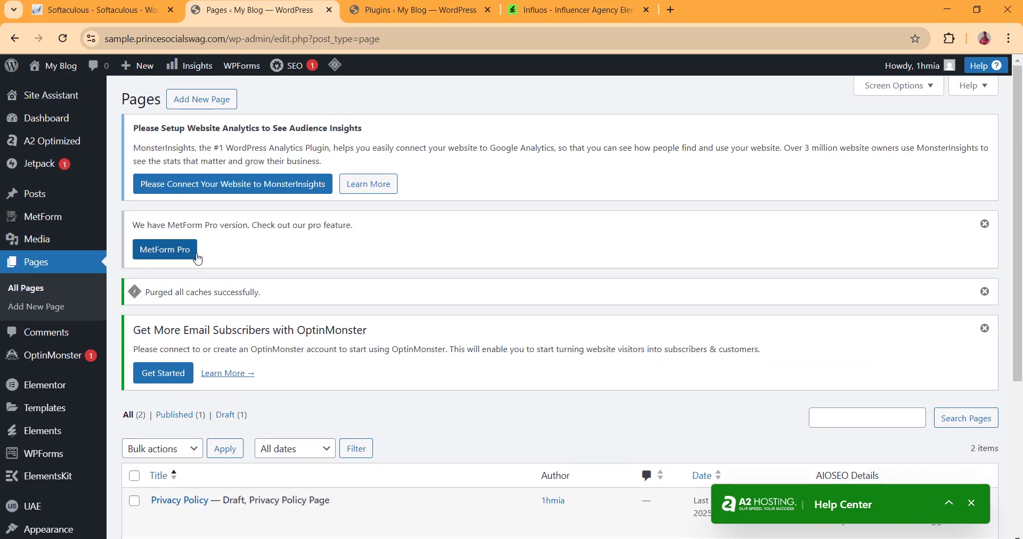
pyautogui.rightClick(220, 106)
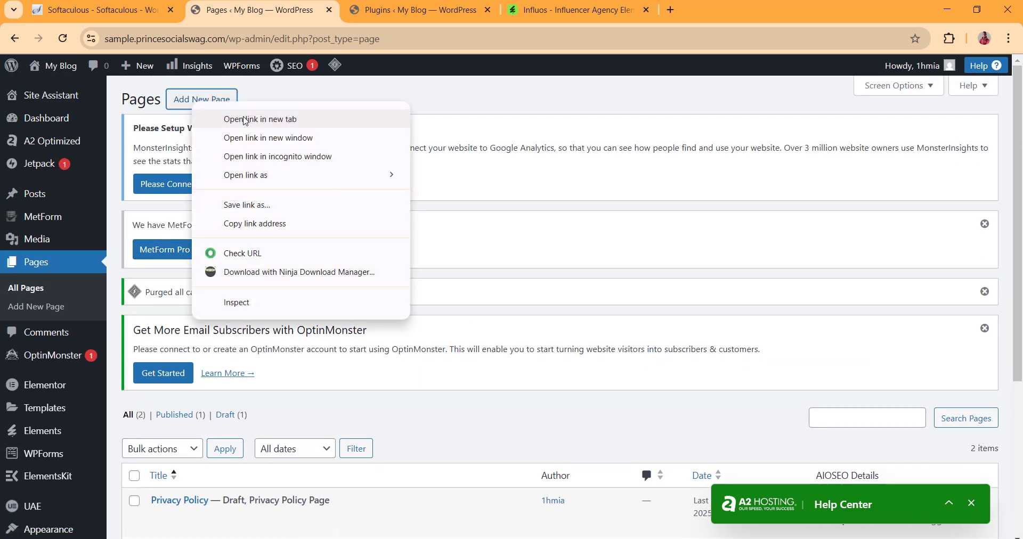
pyautogui.click(244, 121)
pyautogui.click(487, 10)
pyautogui.click(426, 10)
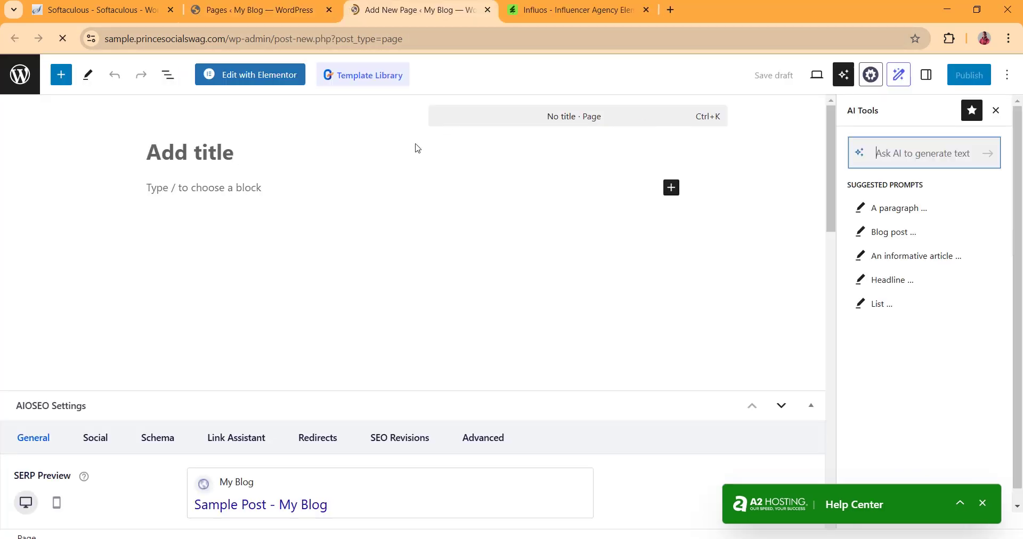
pyautogui.click(199, 152)
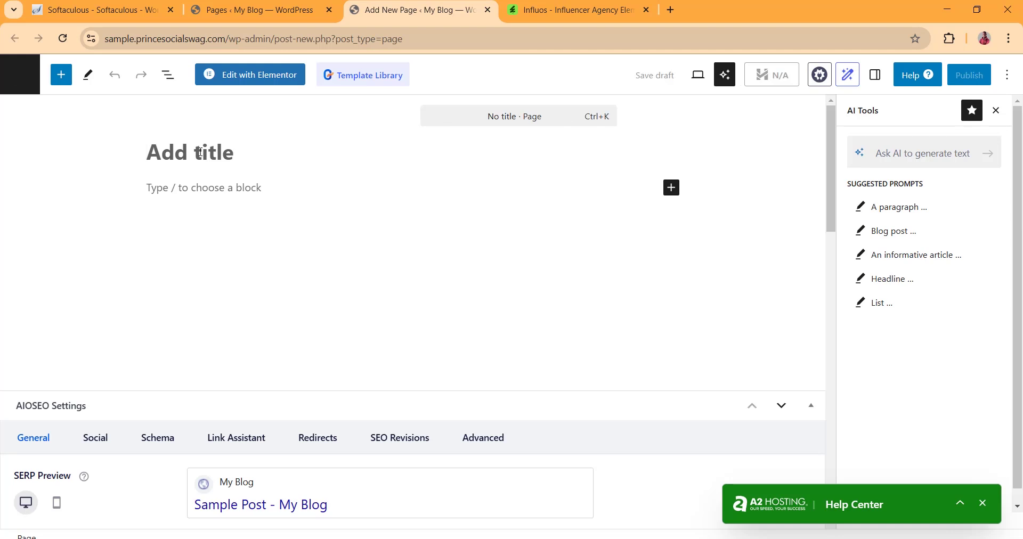
pyautogui.write('Home')
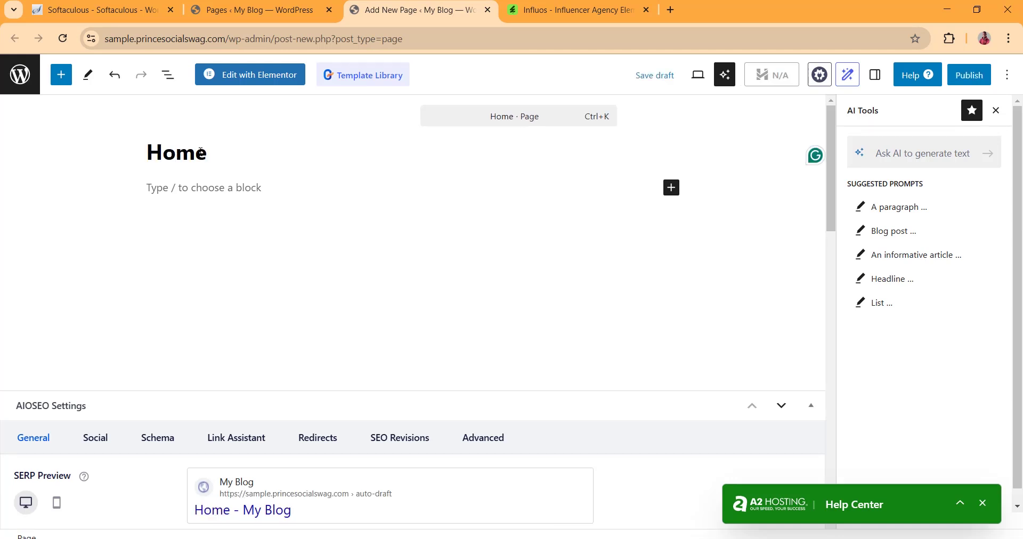
# Edit the Home page in Elementor and insert the saved Home template from My Templates.
pyautogui.click(284, 84)
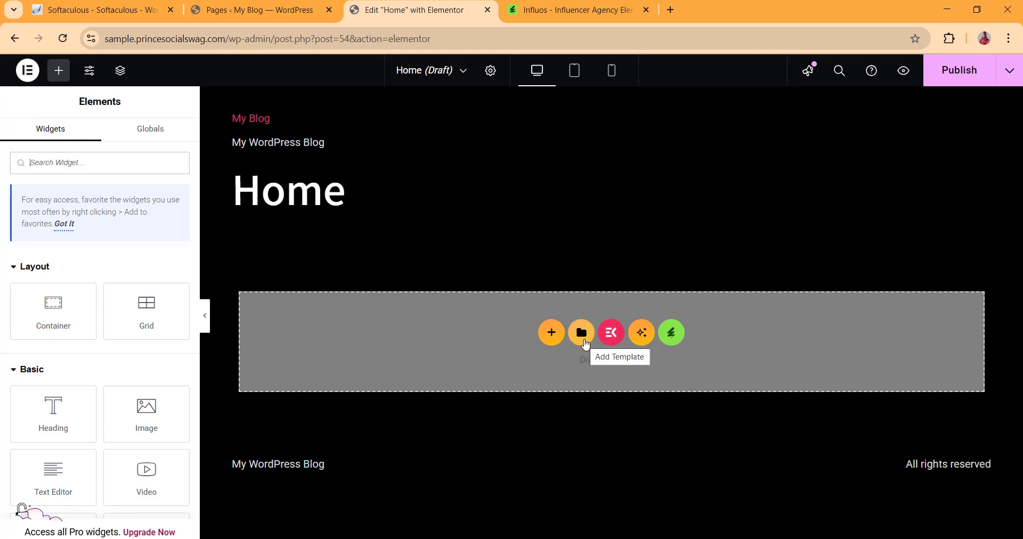
pyautogui.click(584, 336)
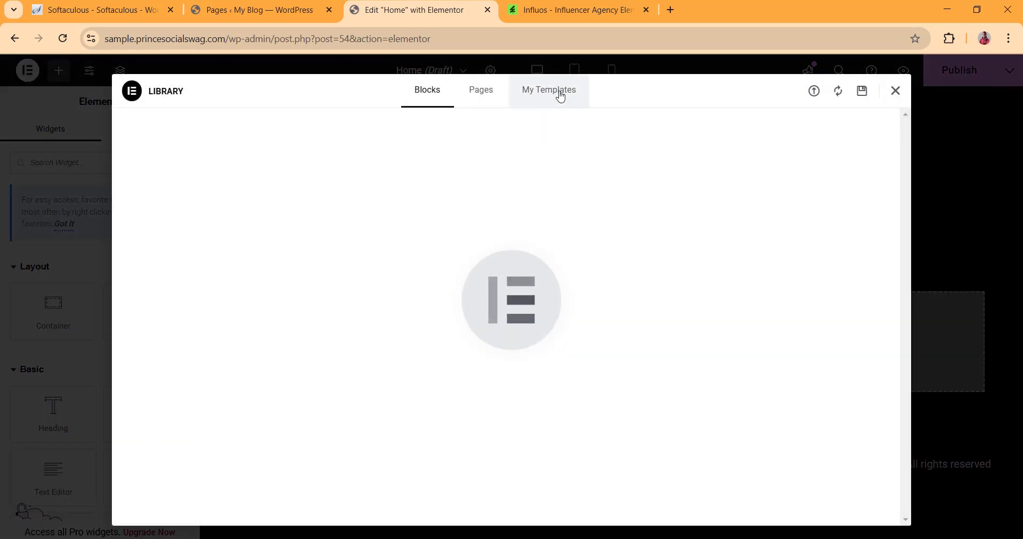
pyautogui.click(559, 96)
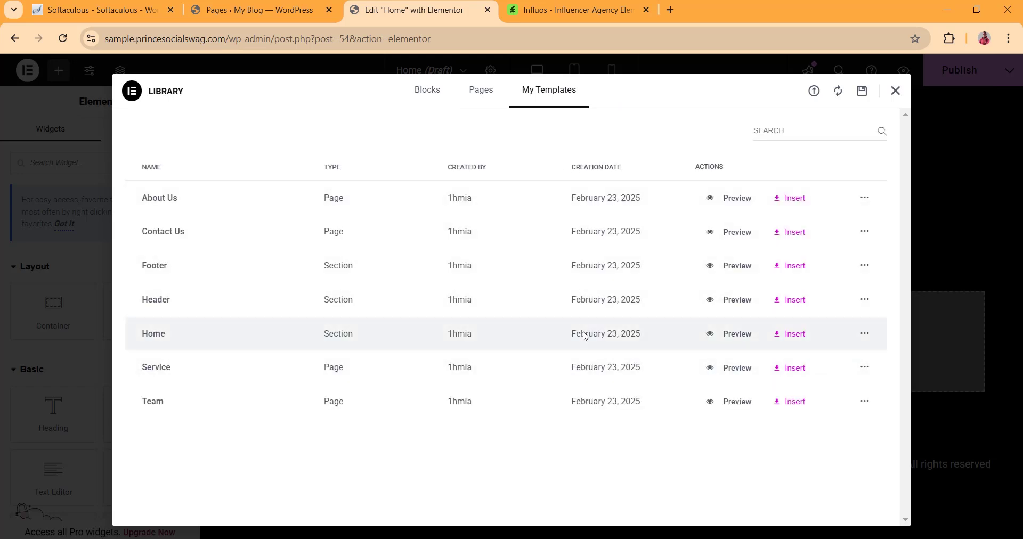
pyautogui.click(796, 336)
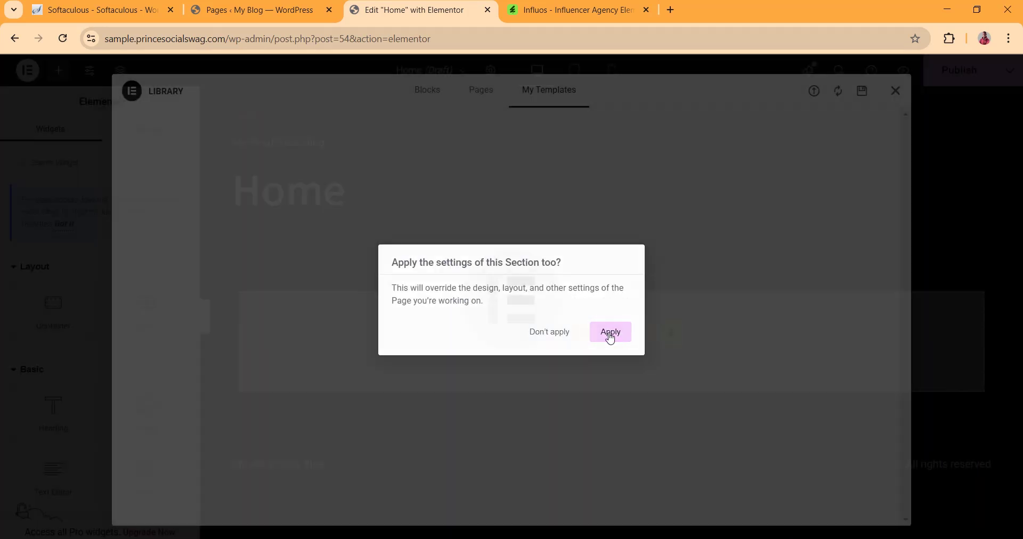
pyautogui.click(610, 333)
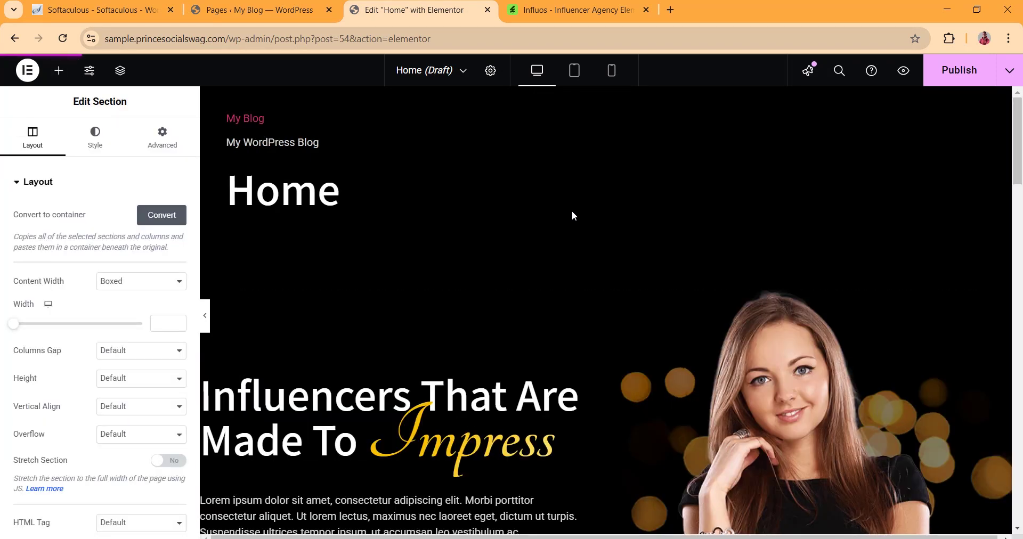
pyautogui.scroll(-2, 565, 251)
pyautogui.scroll(2, 568, 252)
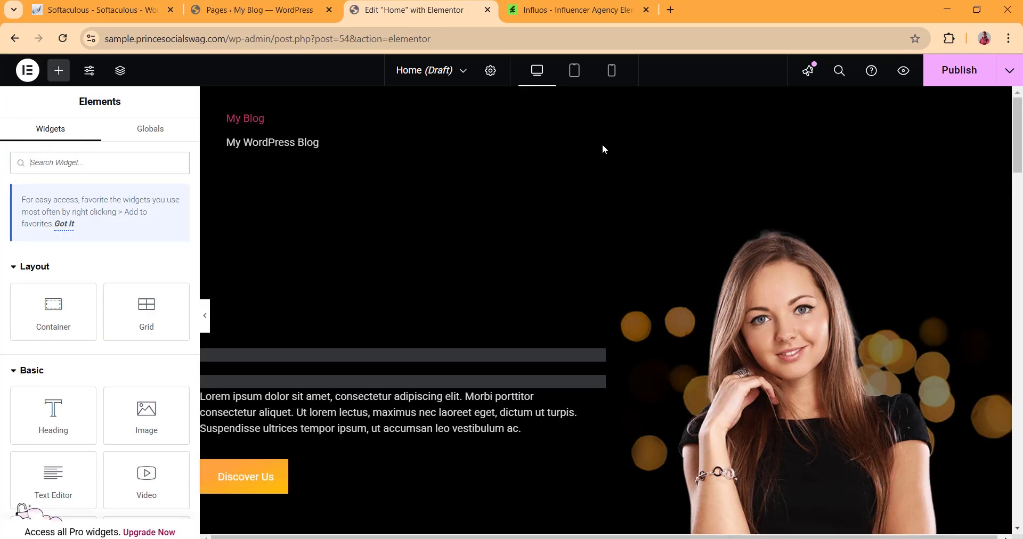
pyautogui.scroll(-10, 600, 237)
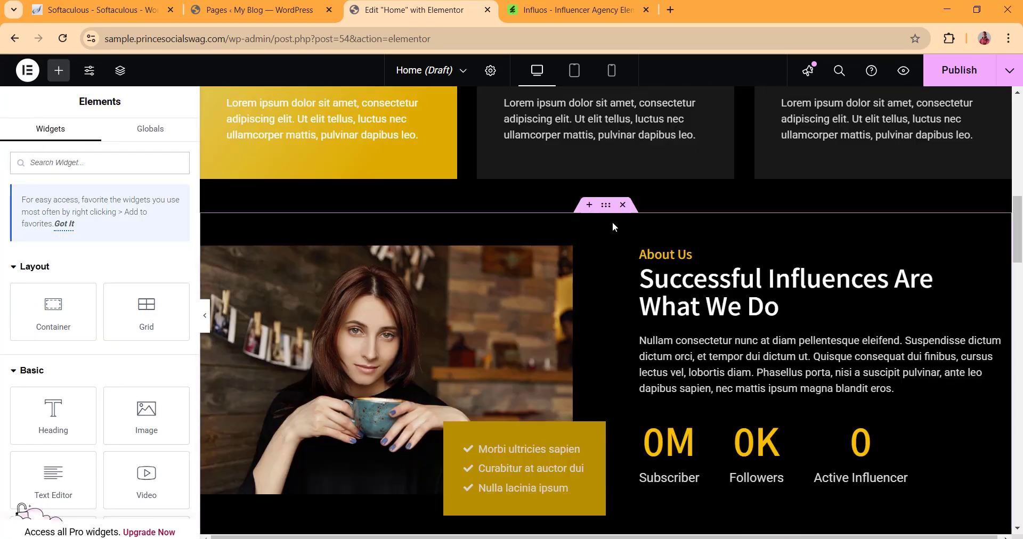
pyautogui.scroll(15, 612, 221)
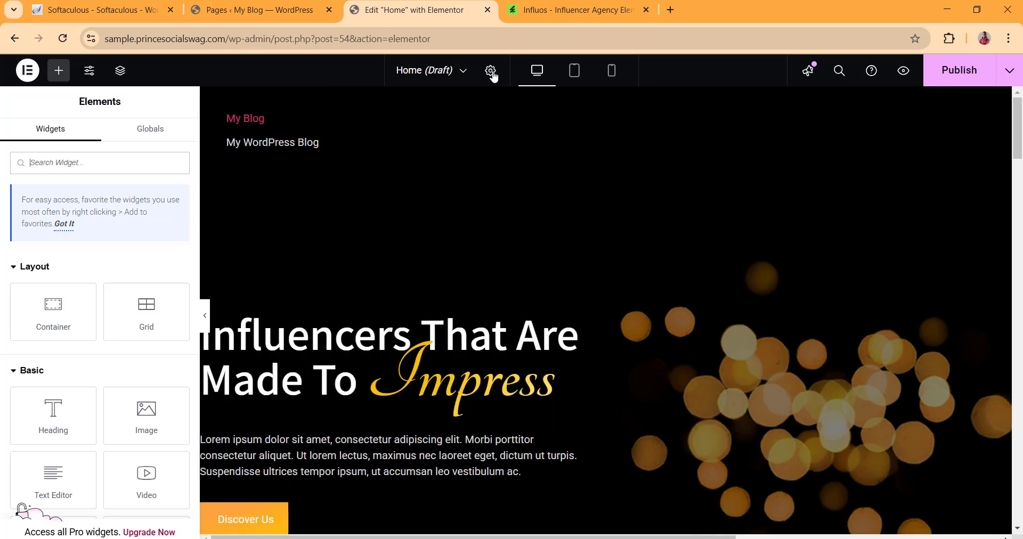
# Keep the Elementor Full Width layout, set Hide Title to Yes, and publish the page.
pyautogui.click(491, 73)
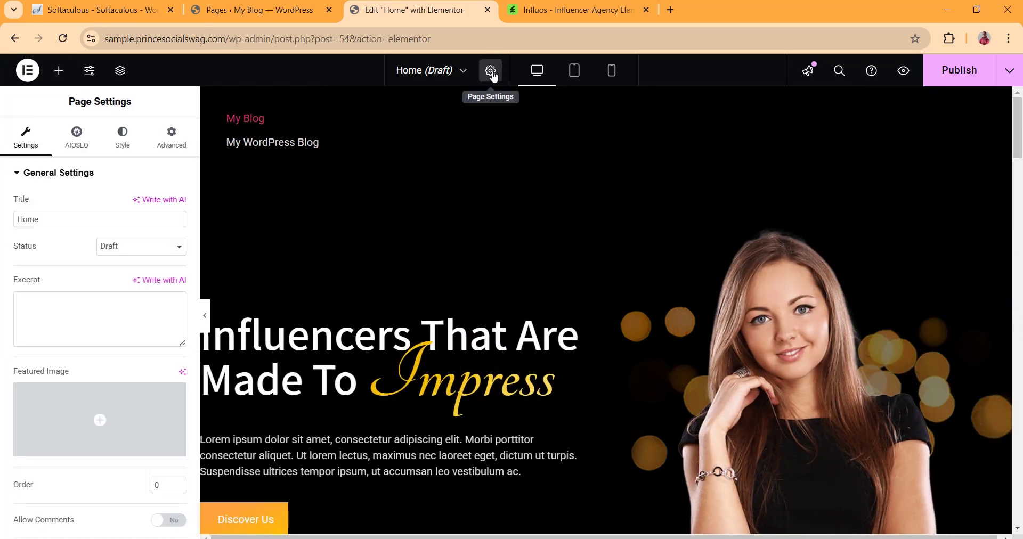
pyautogui.scroll(-3, 45, 454)
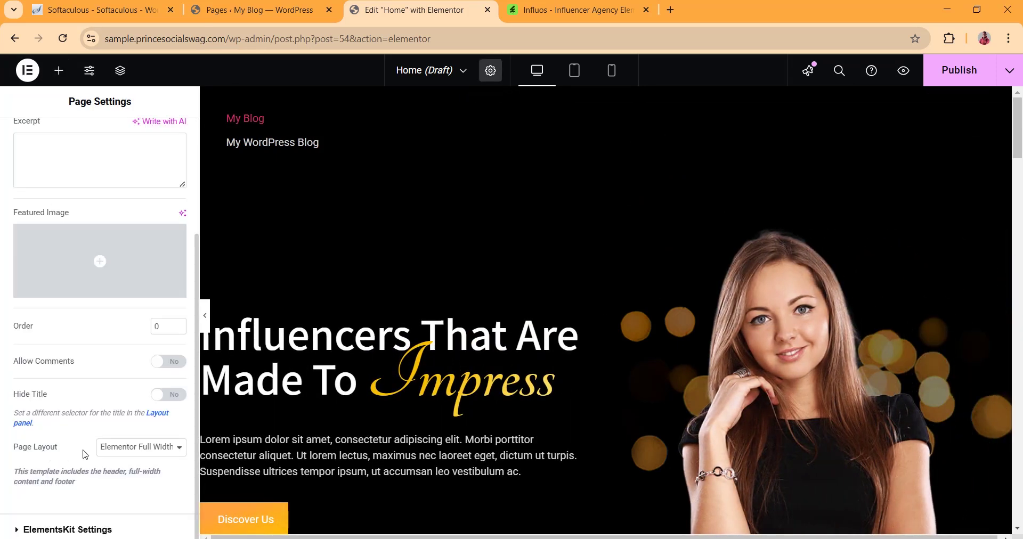
pyautogui.click(117, 454)
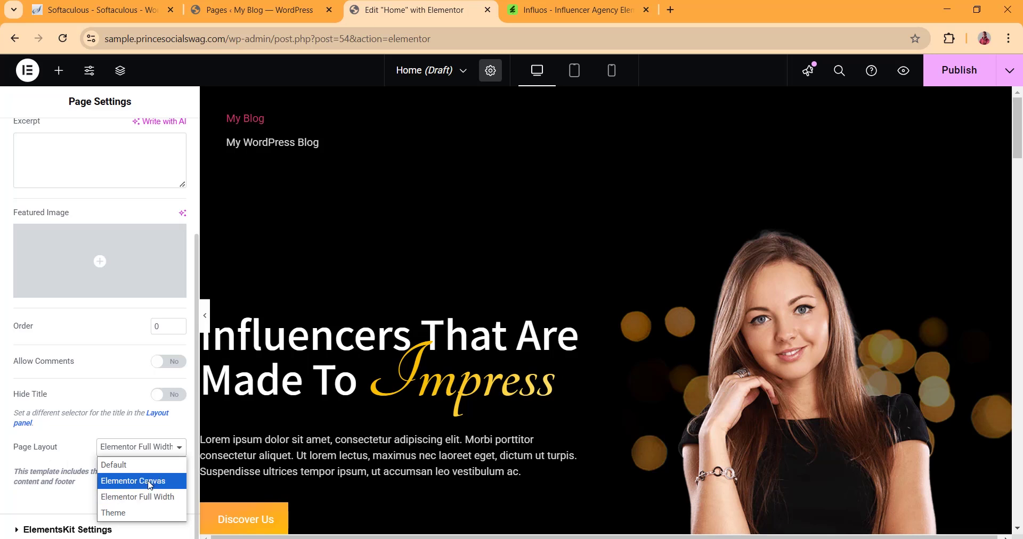
pyautogui.click(160, 395)
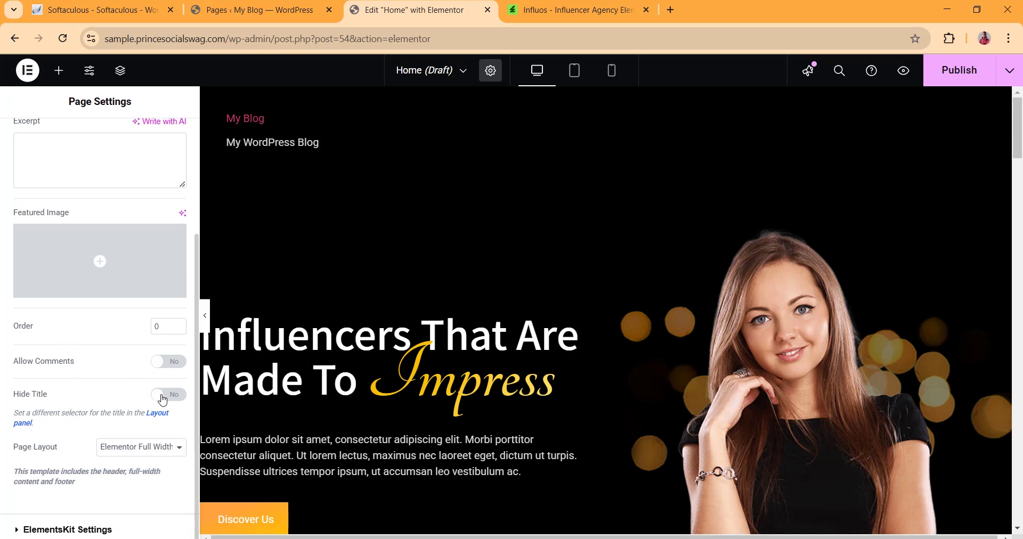
pyautogui.click(160, 395)
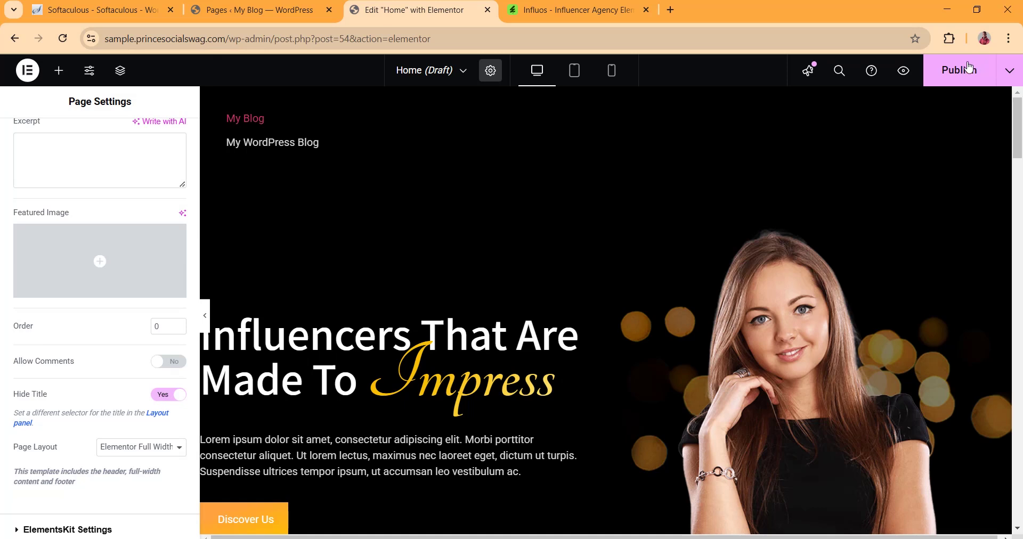
pyautogui.click(959, 77)
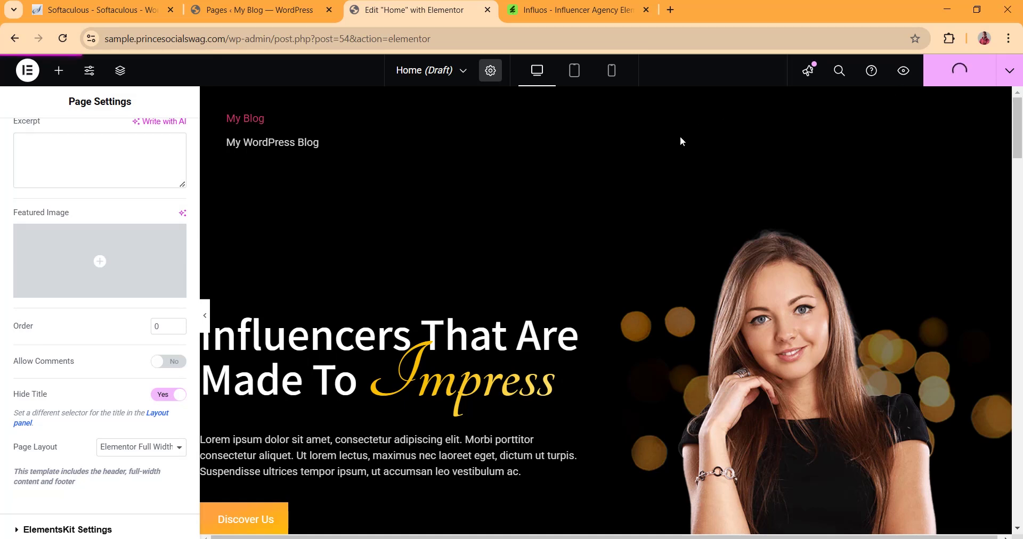
pyautogui.scroll(-4, 589, 288)
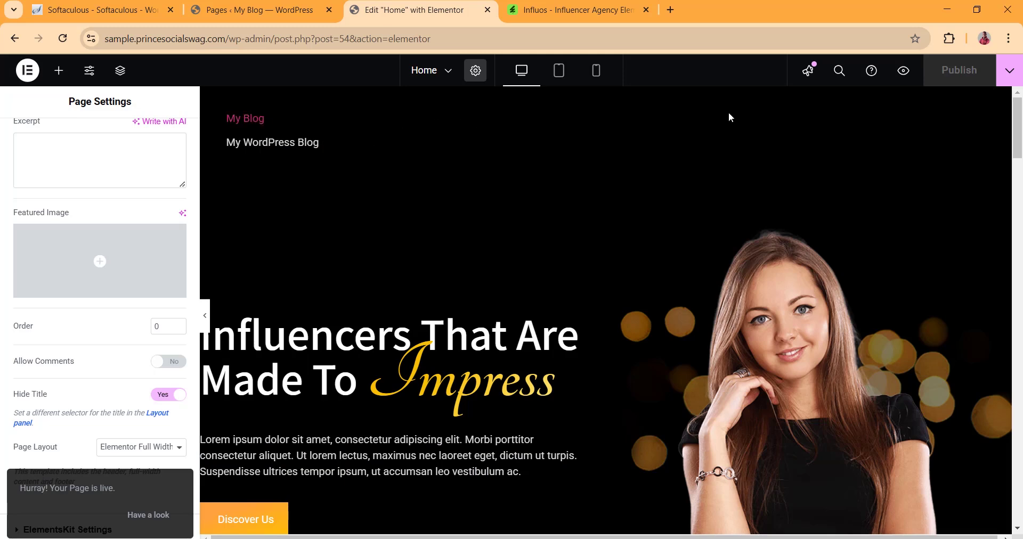
# Scroll the Elementor Home page to the newsletter and footer, then return to the WordPress Pages list.
pyautogui.scroll(-20, 646, 140)
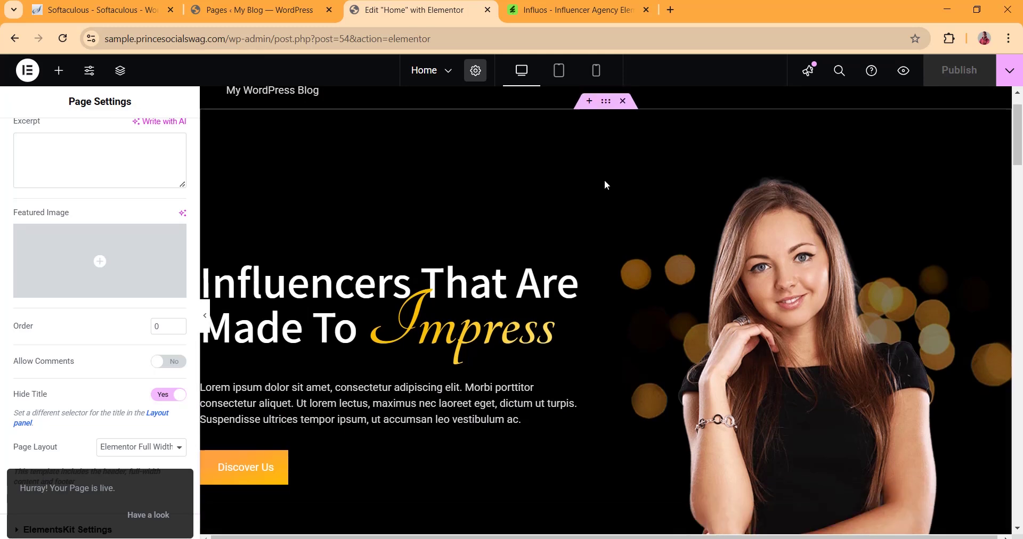
pyautogui.scroll(-10, 628, 428)
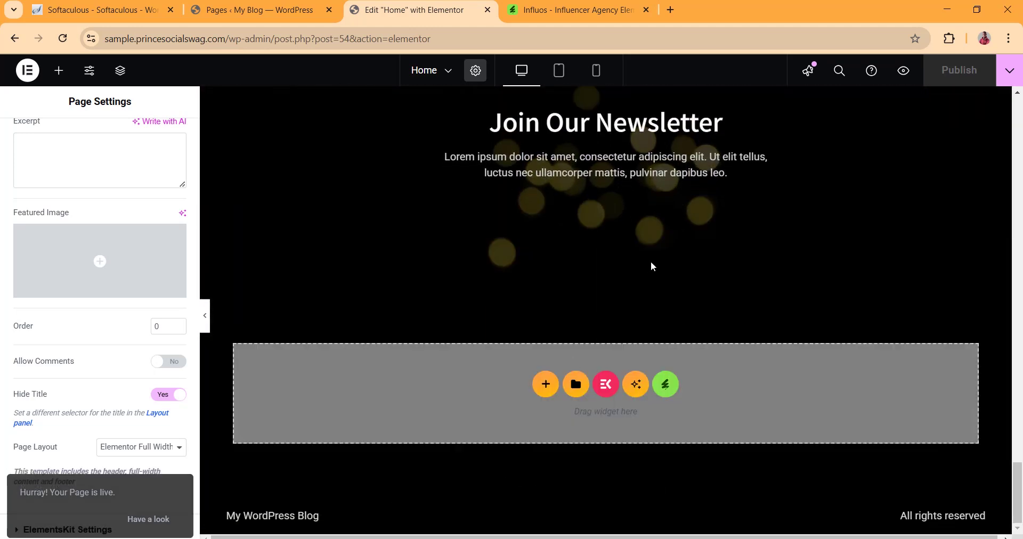
pyautogui.scroll(3, 676, 237)
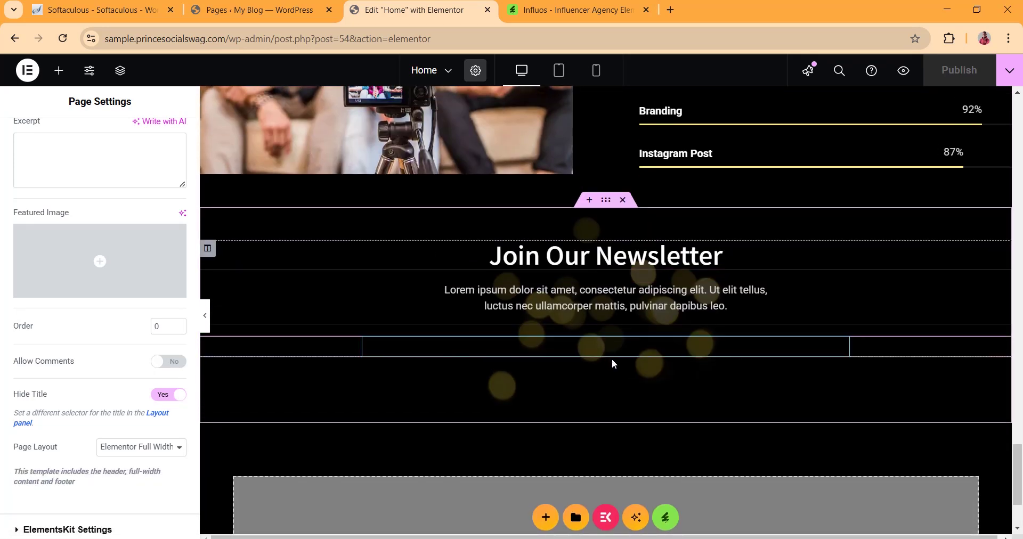
pyautogui.scroll(-3, 589, 288)
pyautogui.scroll(12, 581, 267)
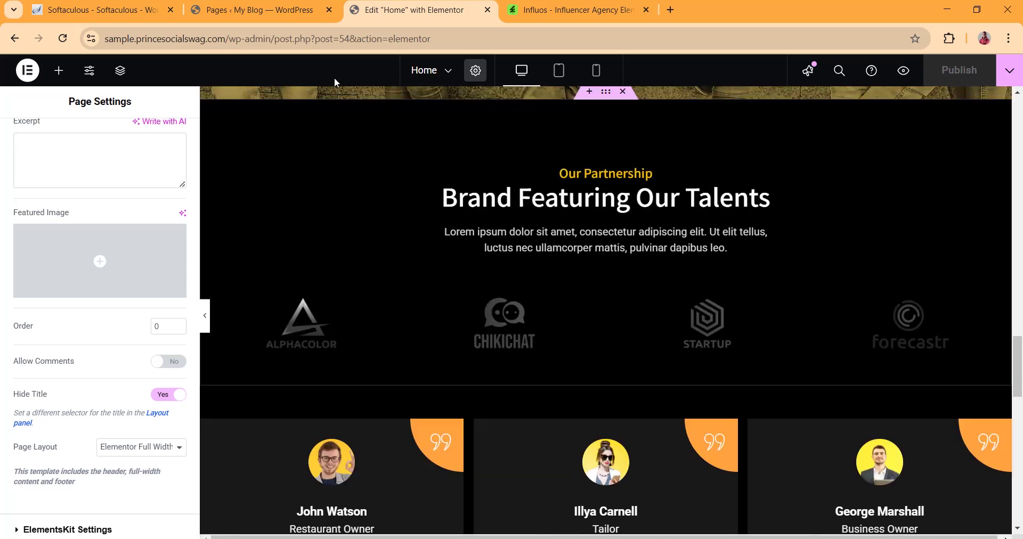
pyautogui.click(285, 10)
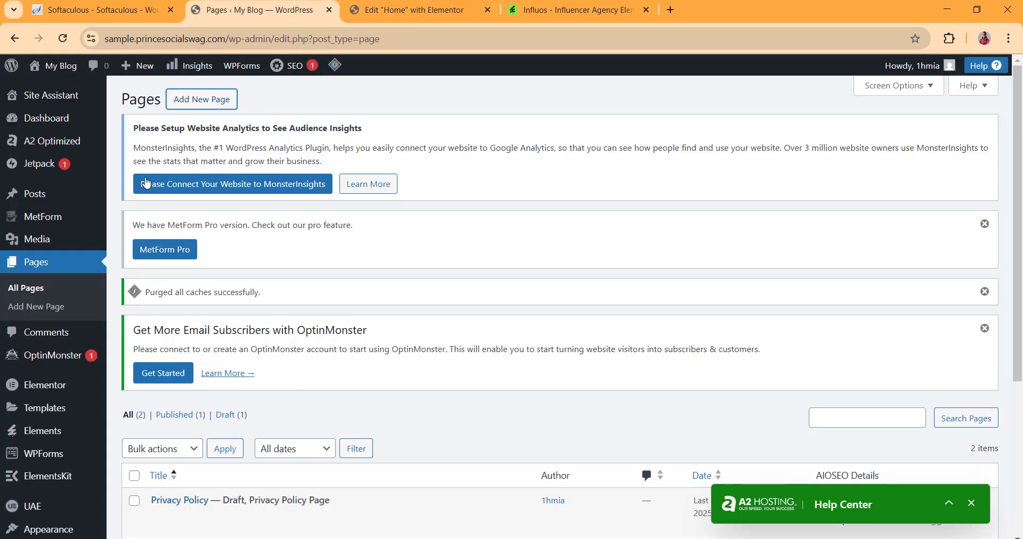
pyautogui.scroll(-4, 71, 332)
# In Customizer Homepage Settings, set a static page with Home as Homepage, publish, and close.
pyautogui.moveTo(62, 162)
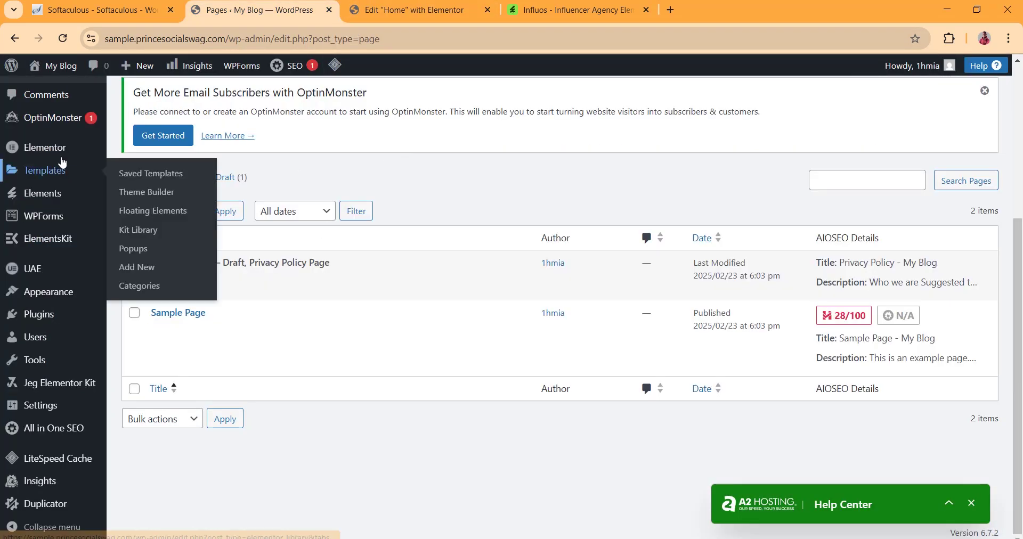
pyautogui.moveTo(80, 292)
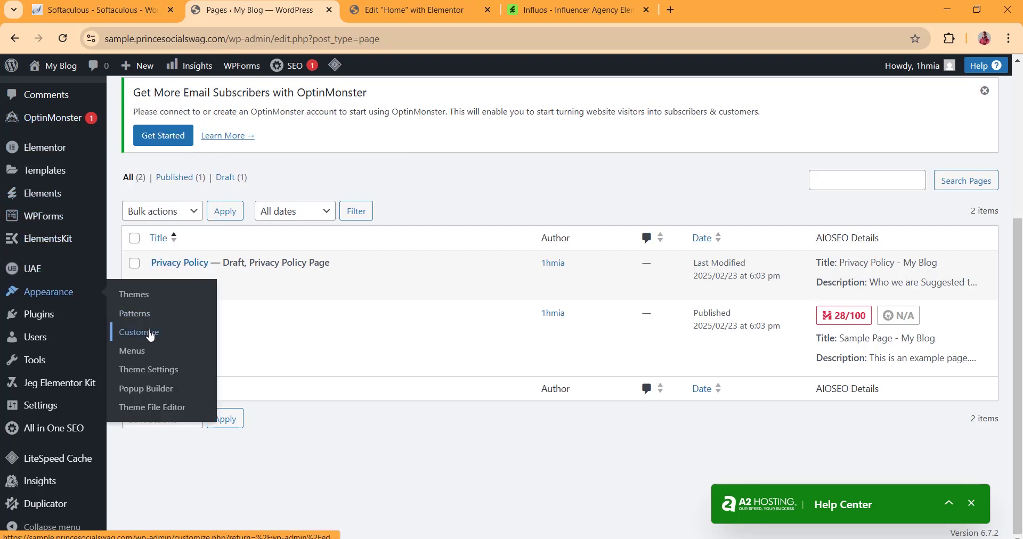
pyautogui.click(150, 332)
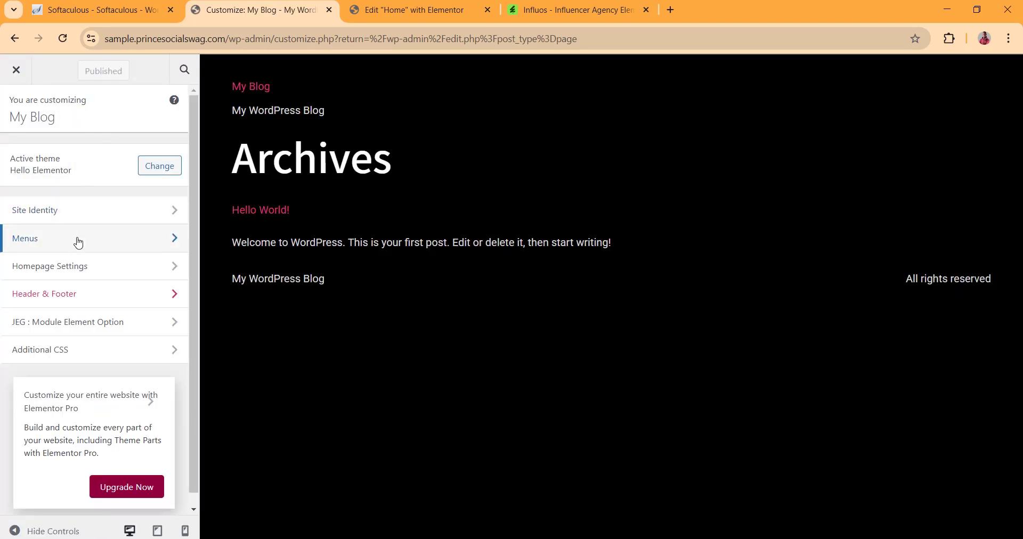
pyautogui.click(96, 270)
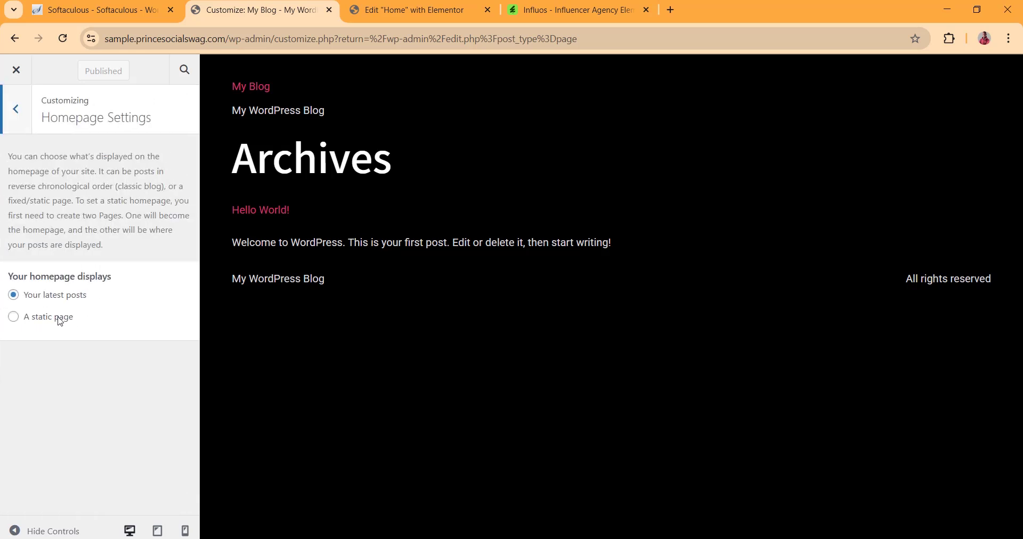
pyautogui.click(60, 322)
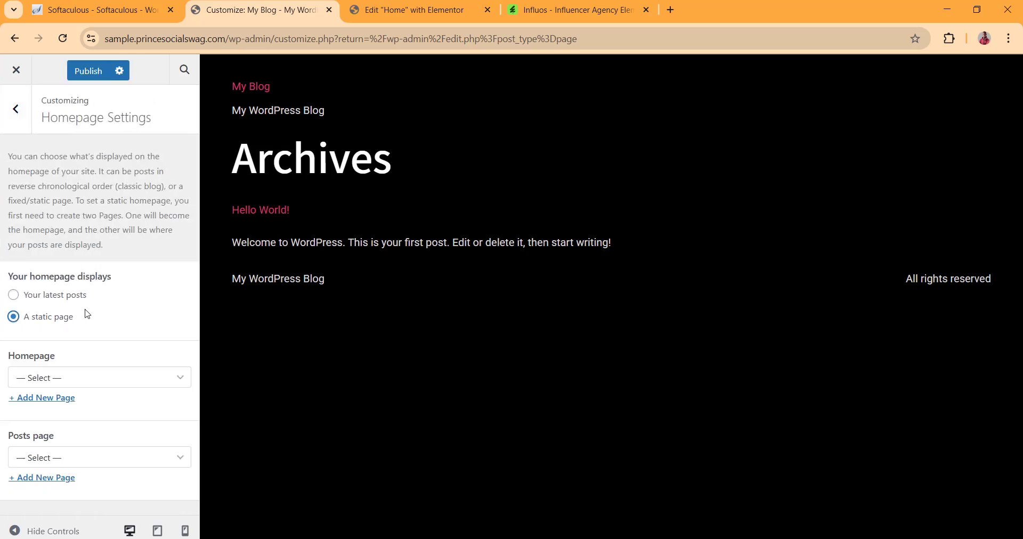
pyautogui.click(66, 382)
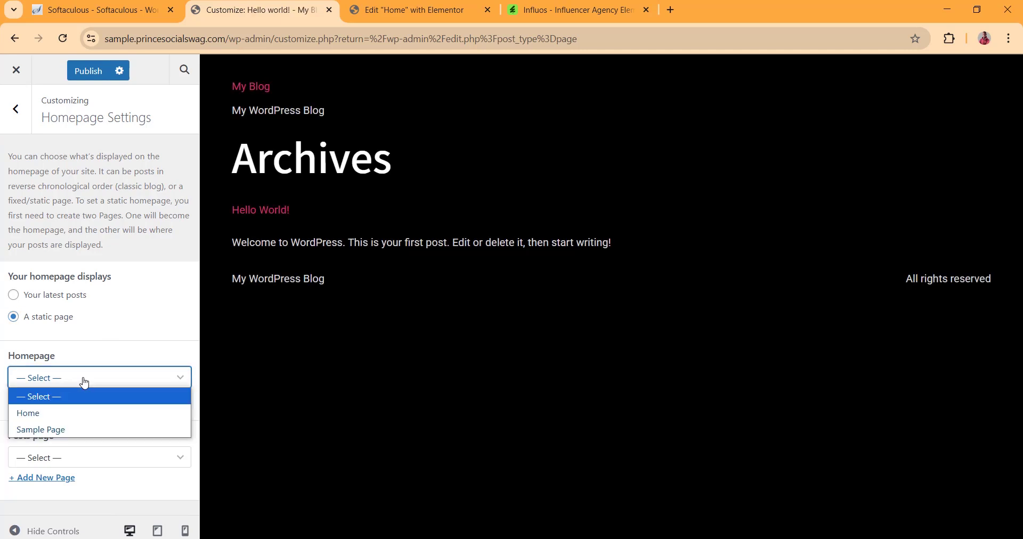
pyautogui.click(53, 412)
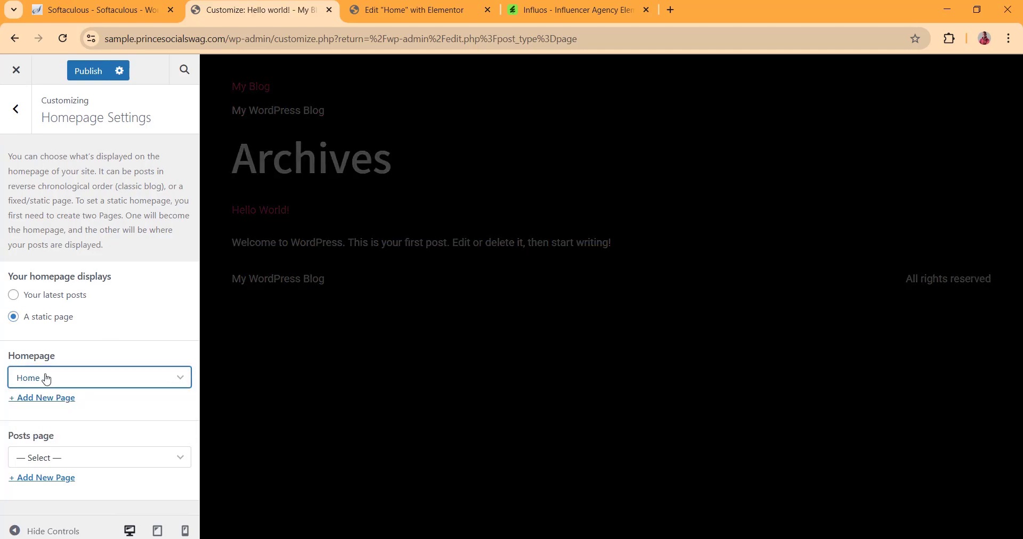
pyautogui.click(92, 78)
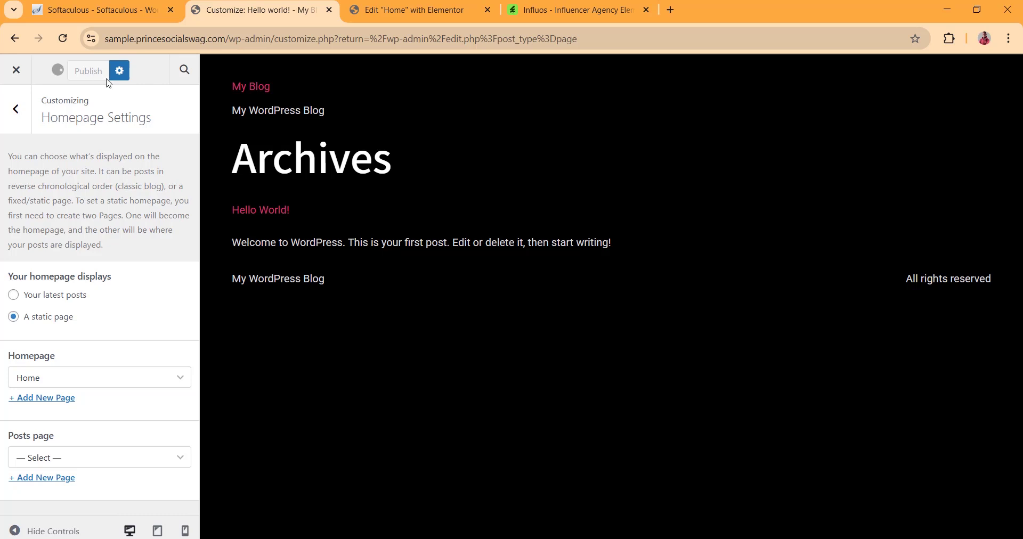
pyautogui.click(16, 70)
# Open the live site in a new browser tab and switch to it.
pyautogui.moveTo(52, 65)
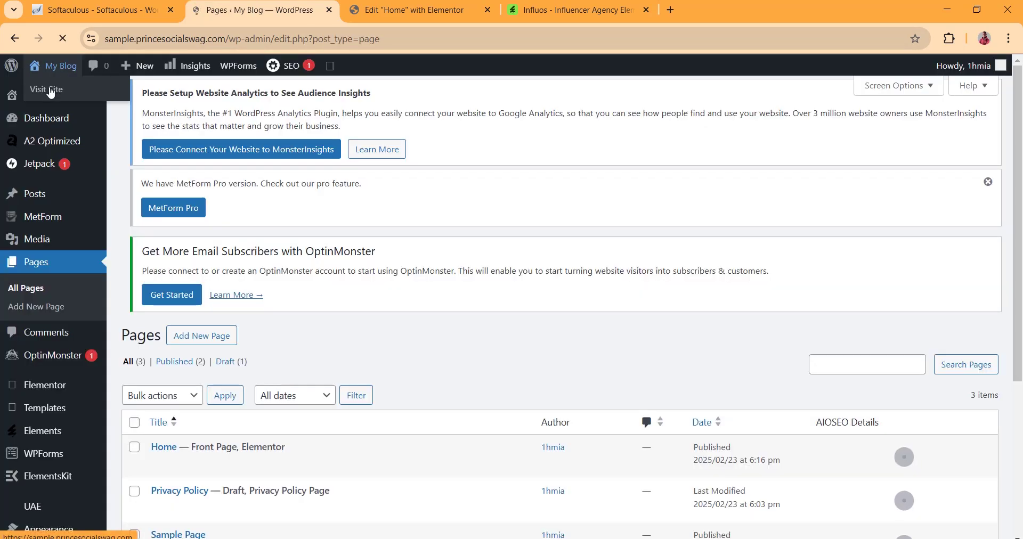
pyautogui.rightClick(49, 89)
pyautogui.click(88, 108)
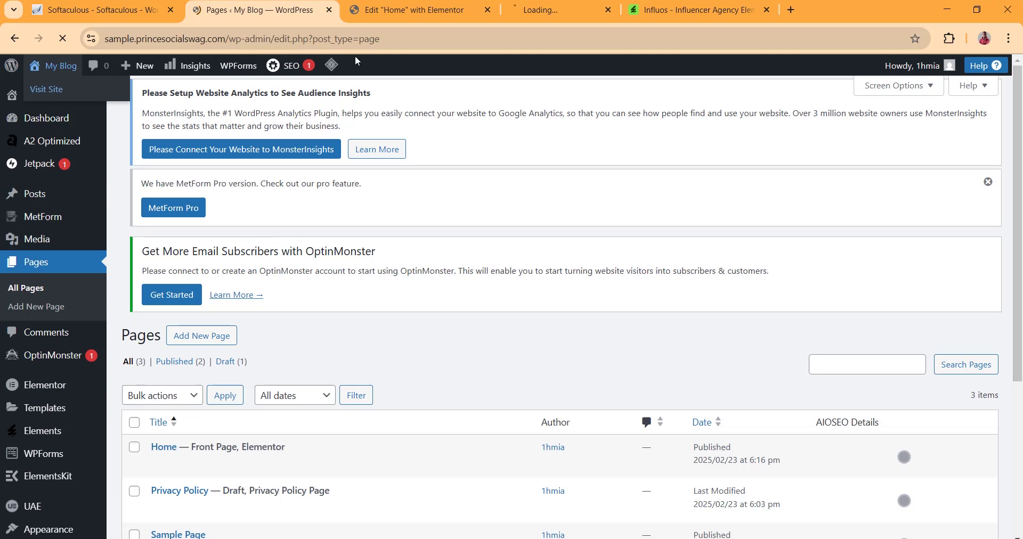
pyautogui.click(517, 10)
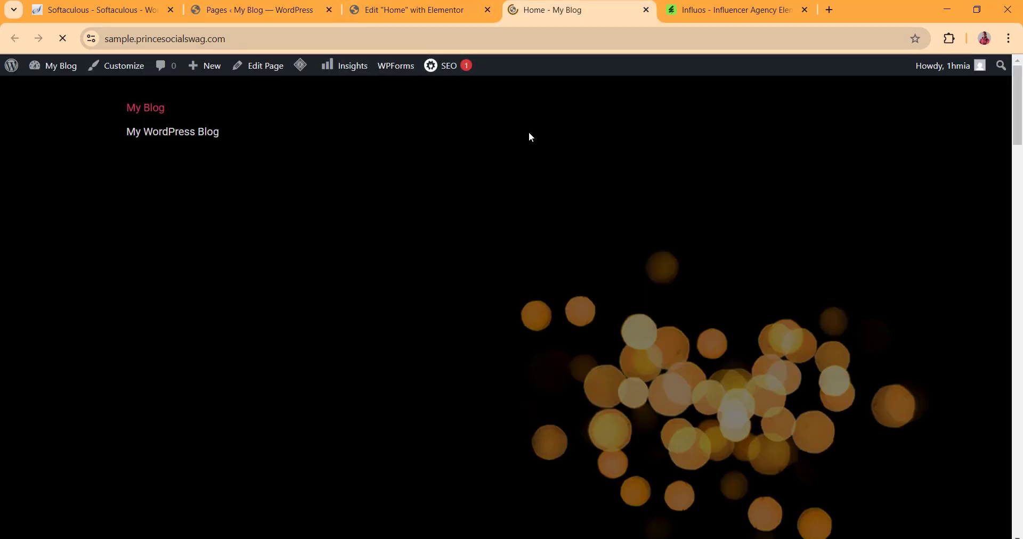
# Scroll through the live Influos home page, then switch back to the WordPress tab.
pyautogui.scroll(-10, 663, 141)
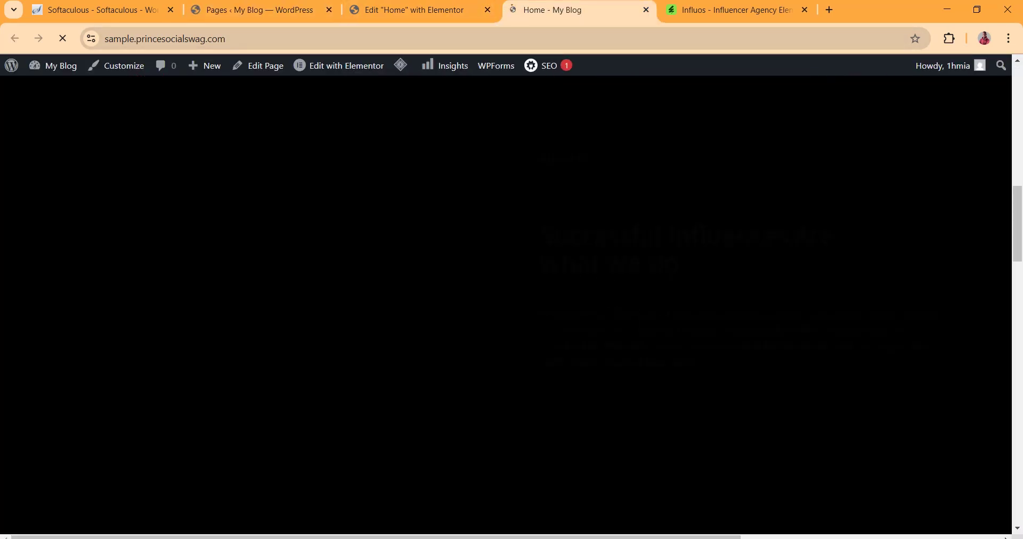
pyautogui.scroll(15, 585, 205)
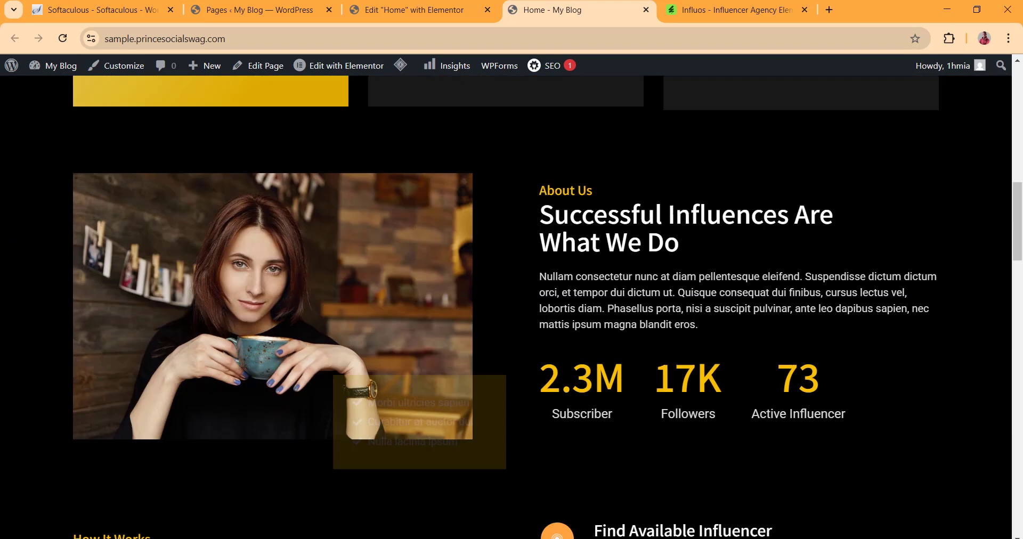
pyautogui.scroll(-12, 521, 290)
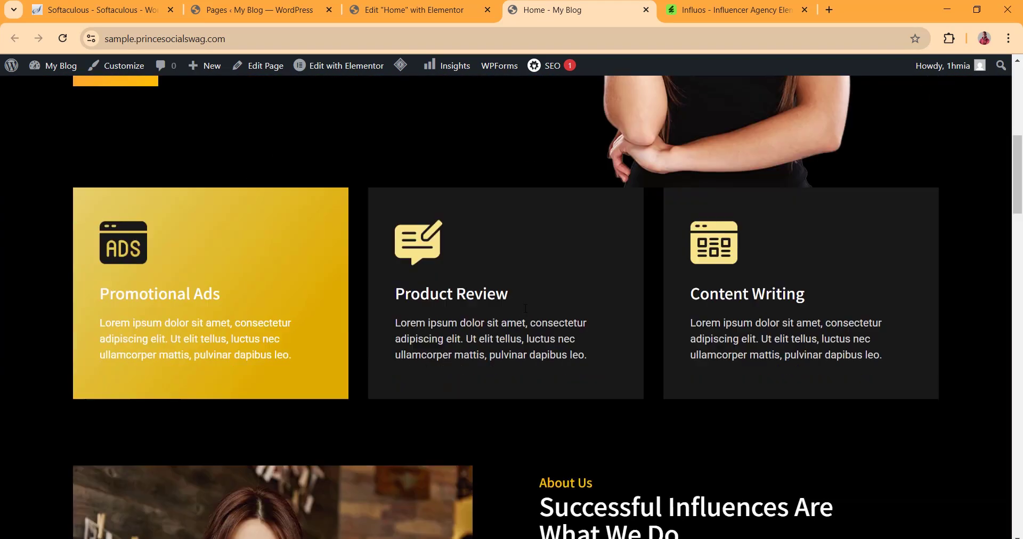
pyautogui.scroll(12, 522, 290)
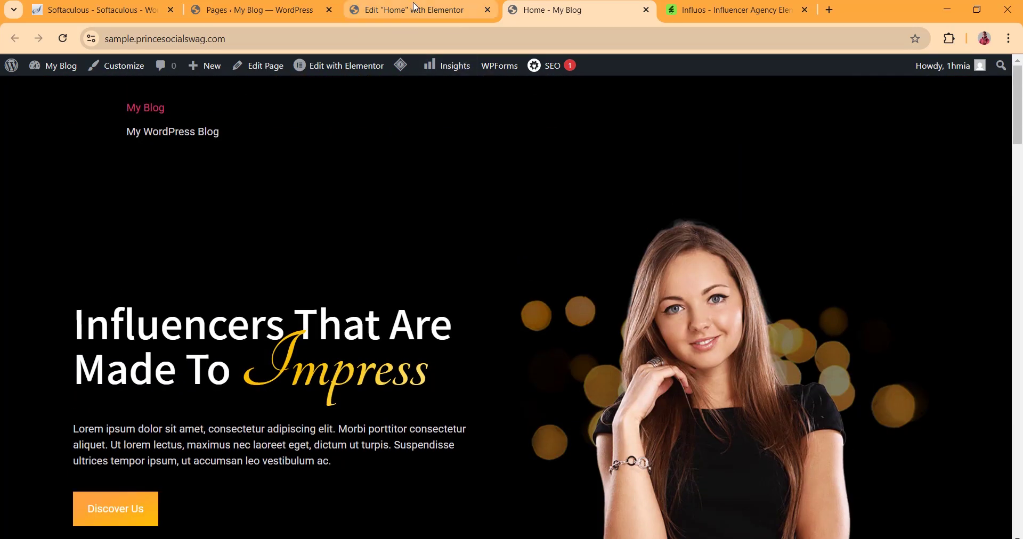
pyautogui.click(420, 10)
# Under Appearance > Menus, create 'Main Menu' with the Header display location ticked.
pyautogui.click(320, 11)
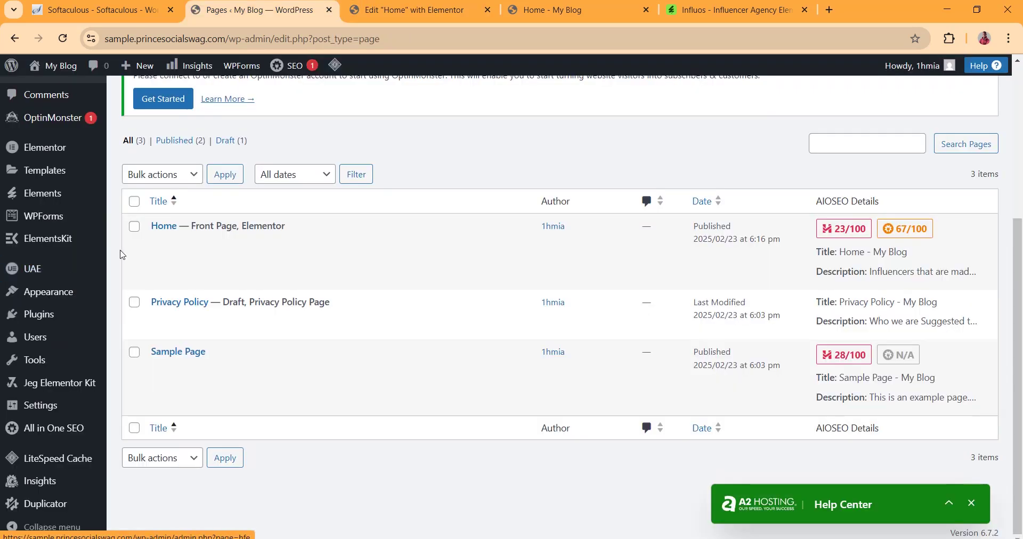
pyautogui.moveTo(63, 293)
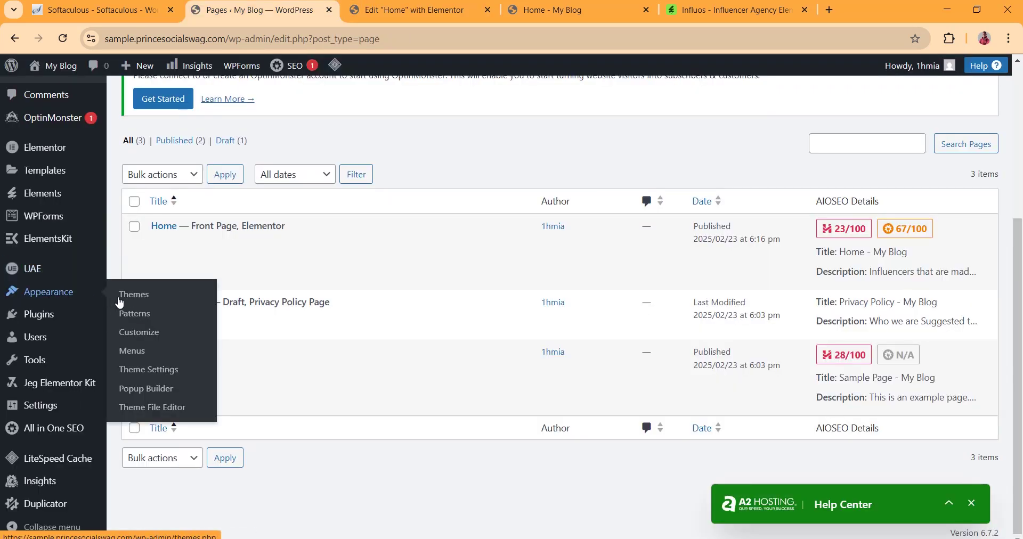
pyautogui.click(138, 356)
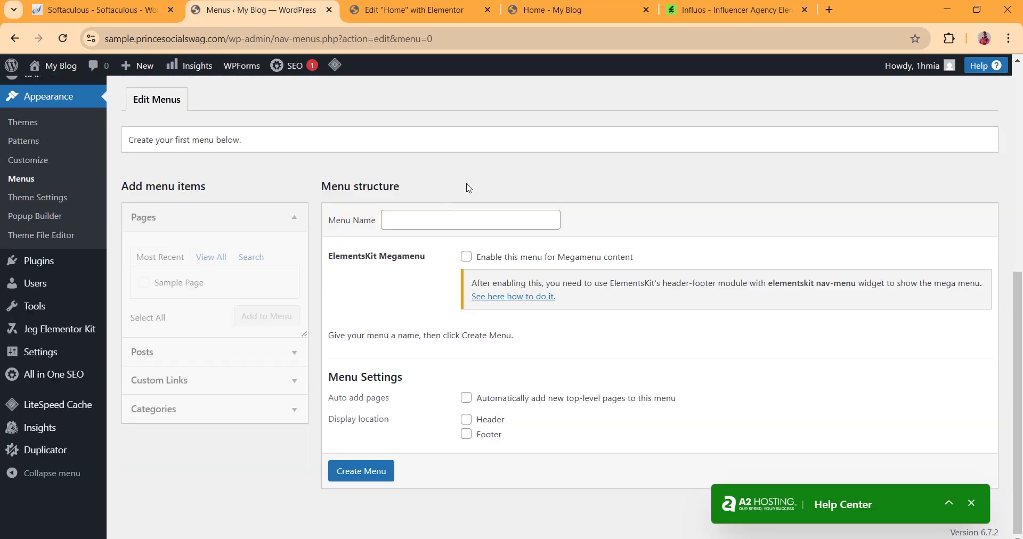
pyautogui.click(388, 213)
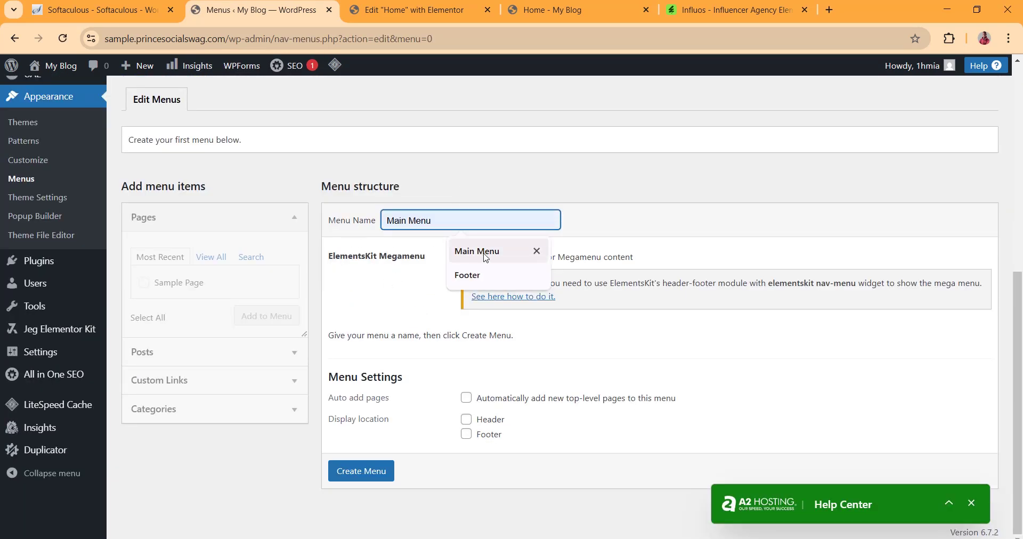
pyautogui.click(464, 251)
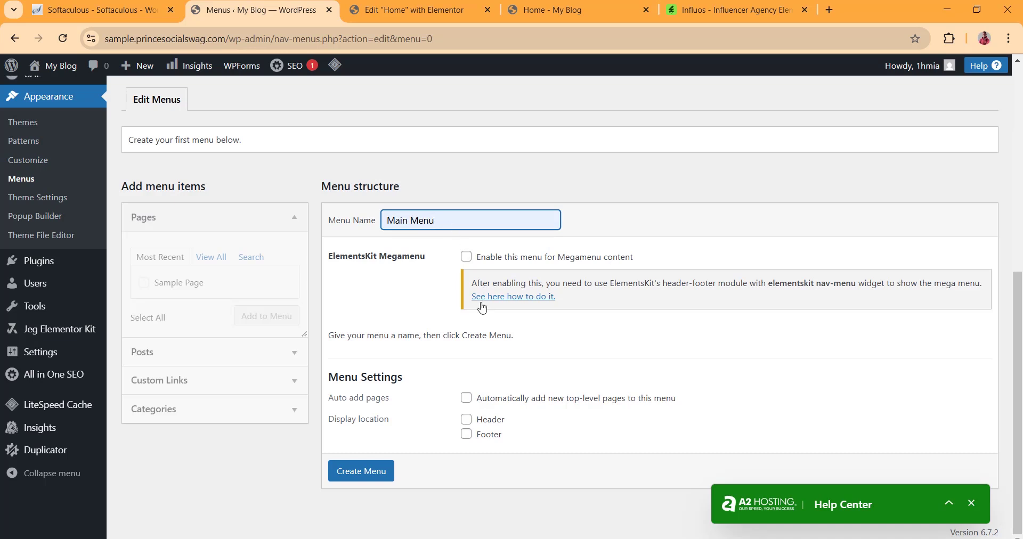
pyautogui.click(469, 421)
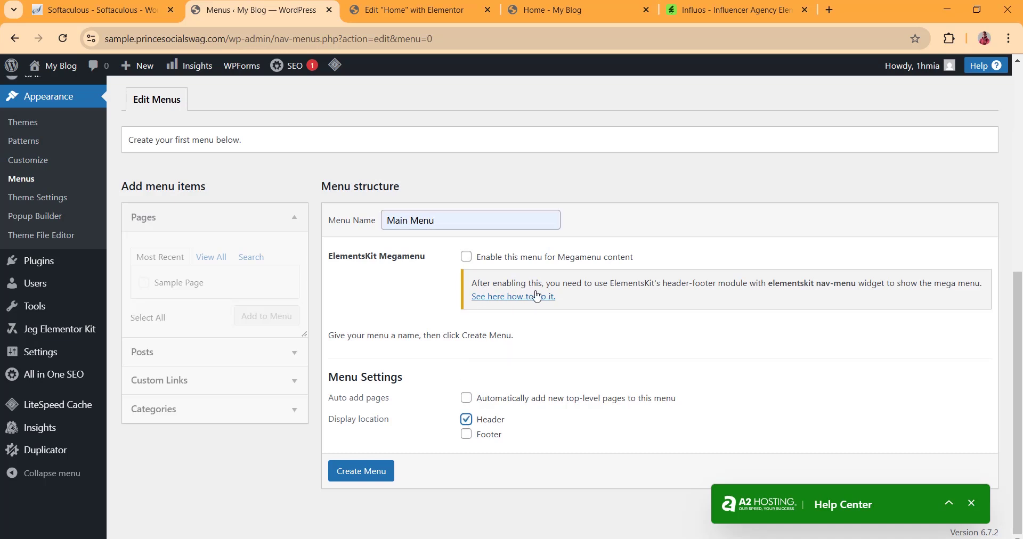
pyautogui.click(353, 475)
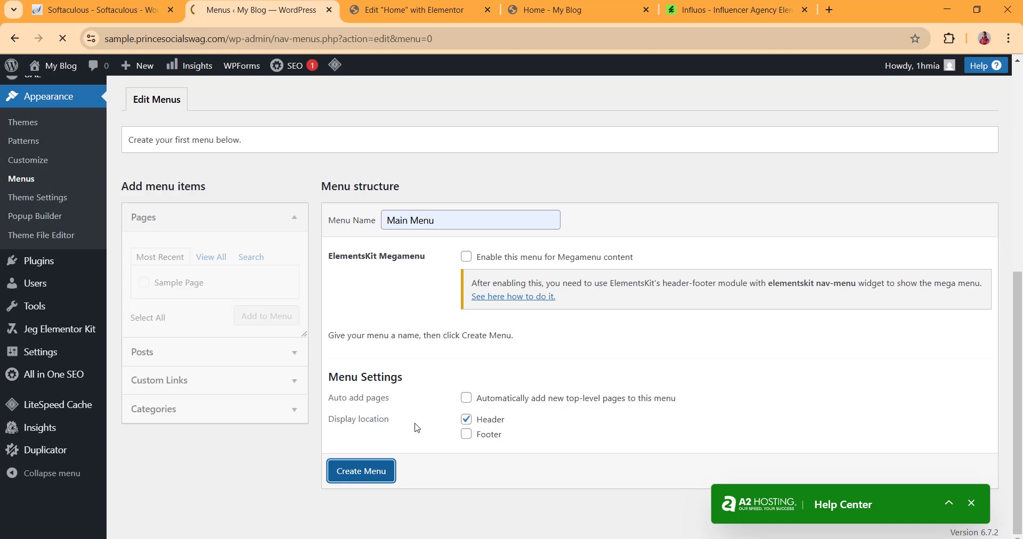
pyautogui.scroll(-2, 412, 268)
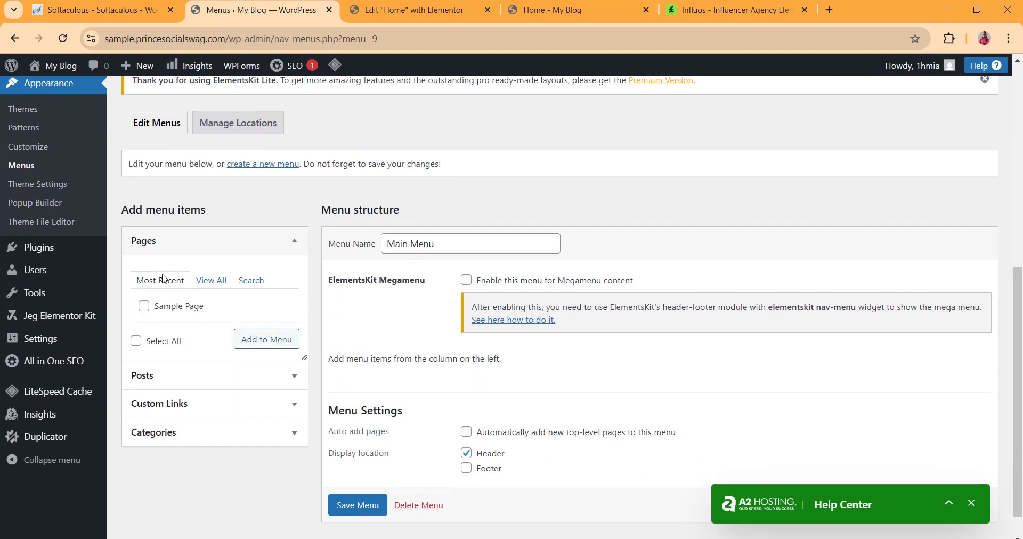
# Add Sample Page from Most Recent pages to Main Menu and save the menu.
pyautogui.click(144, 306)
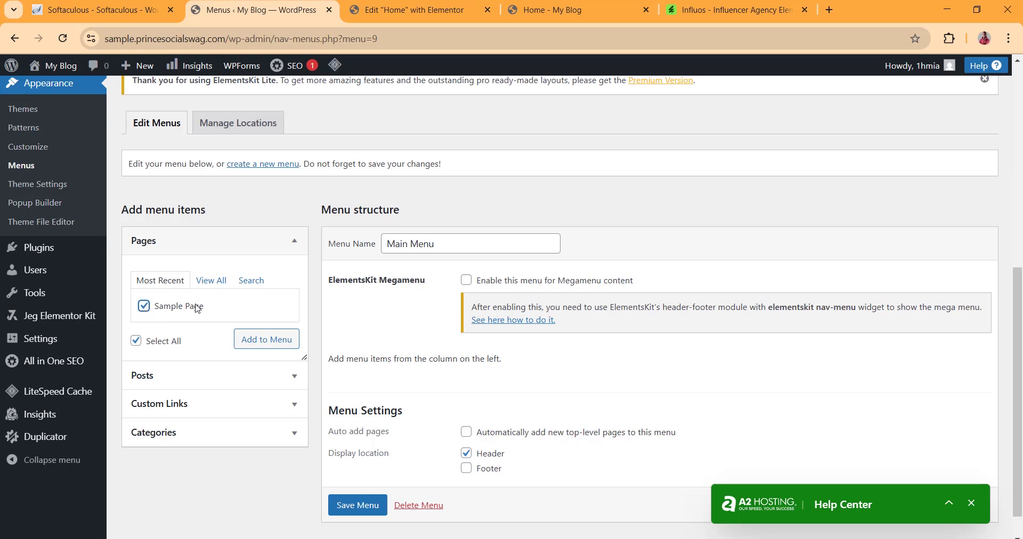
pyautogui.click(272, 348)
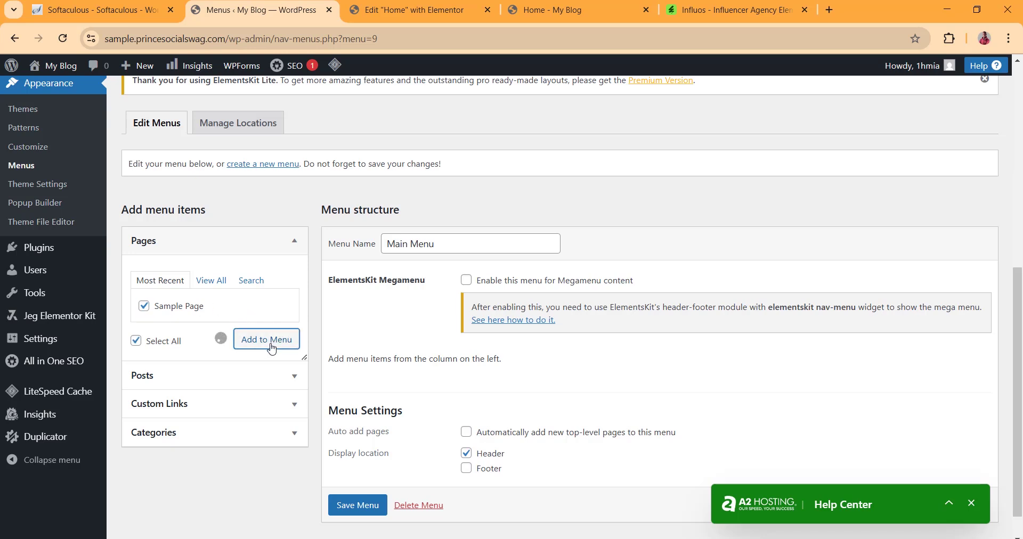
pyautogui.scroll(-2, 274, 344)
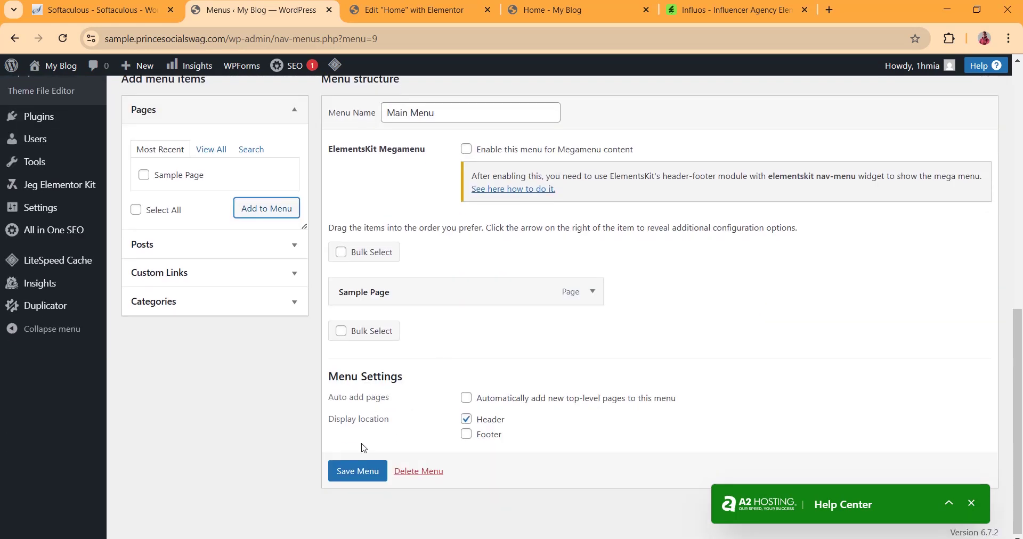
pyautogui.click(359, 473)
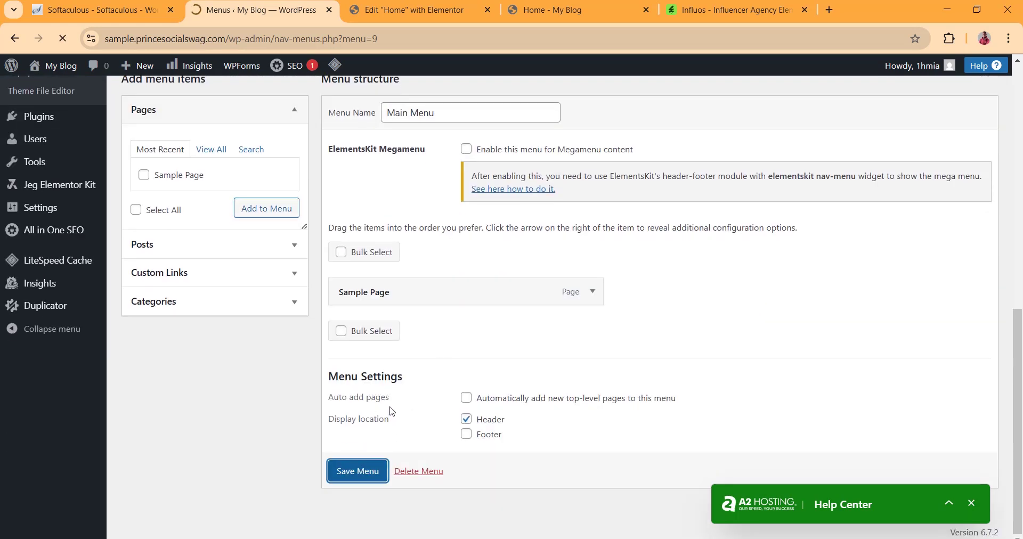
pyautogui.scroll(-5, 320, 354)
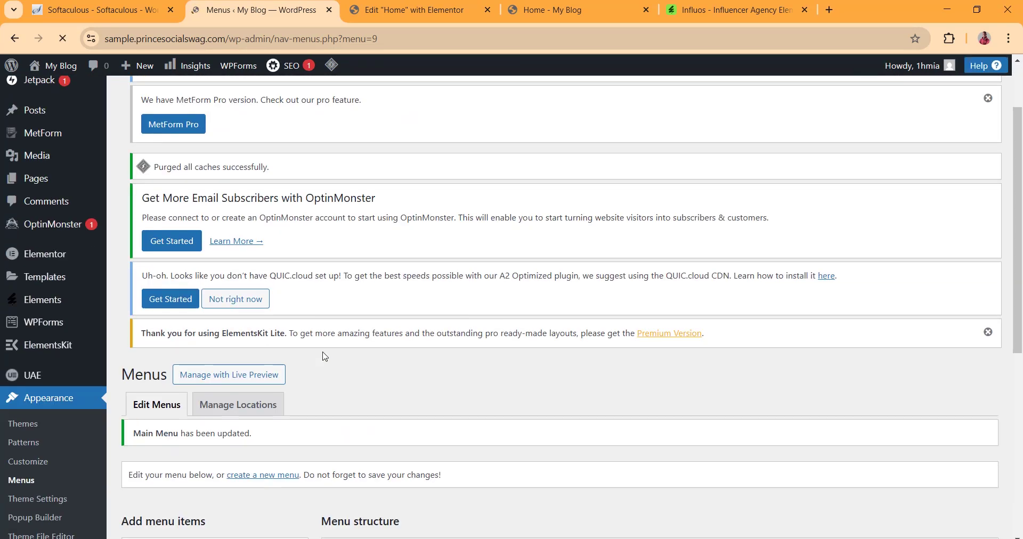
pyautogui.scroll(-2, 304, 207)
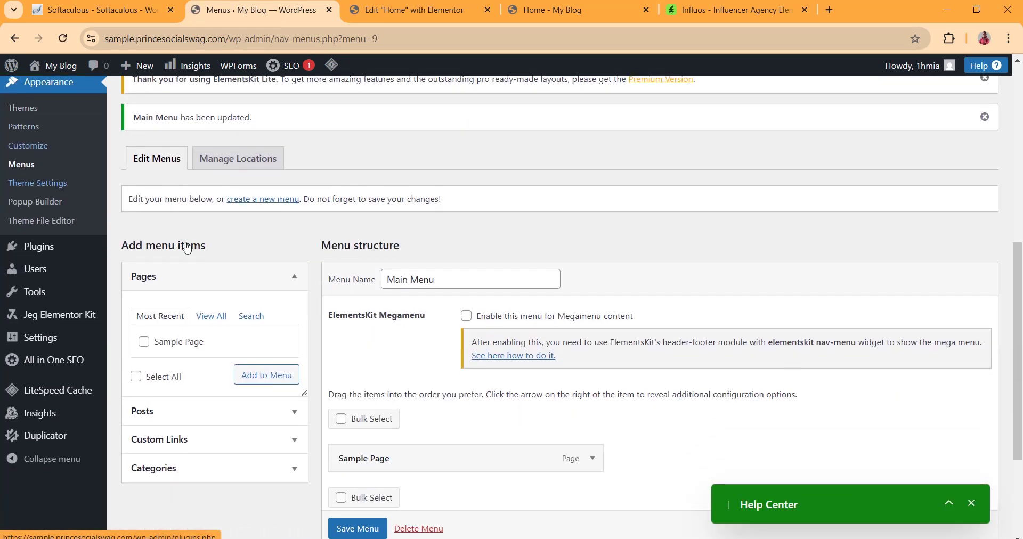
pyautogui.click(422, 10)
pyautogui.click(543, 10)
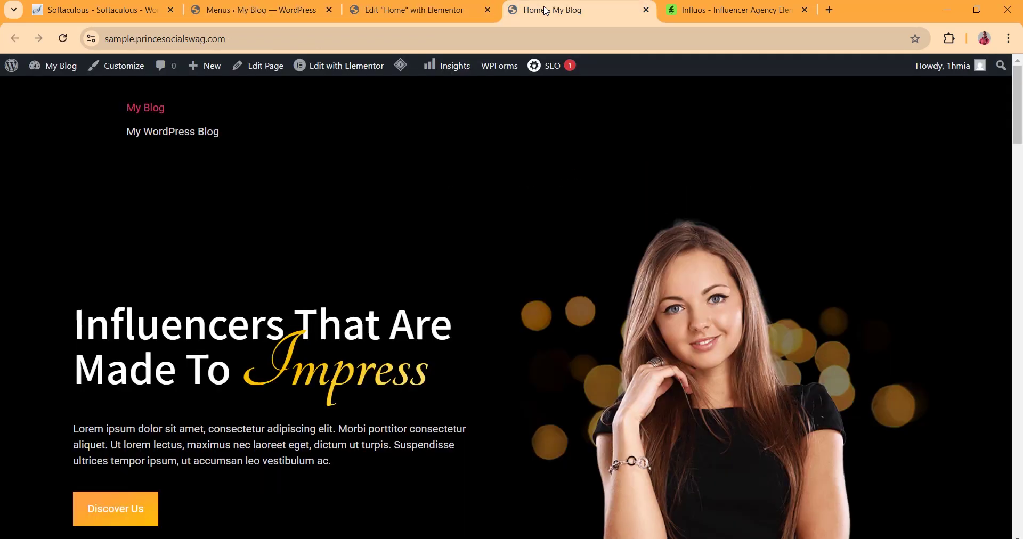
pyautogui.click(62, 37)
pyautogui.scroll(-7, 558, 249)
pyautogui.scroll(7, 575, 249)
pyautogui.click(412, 13)
pyautogui.click(325, 11)
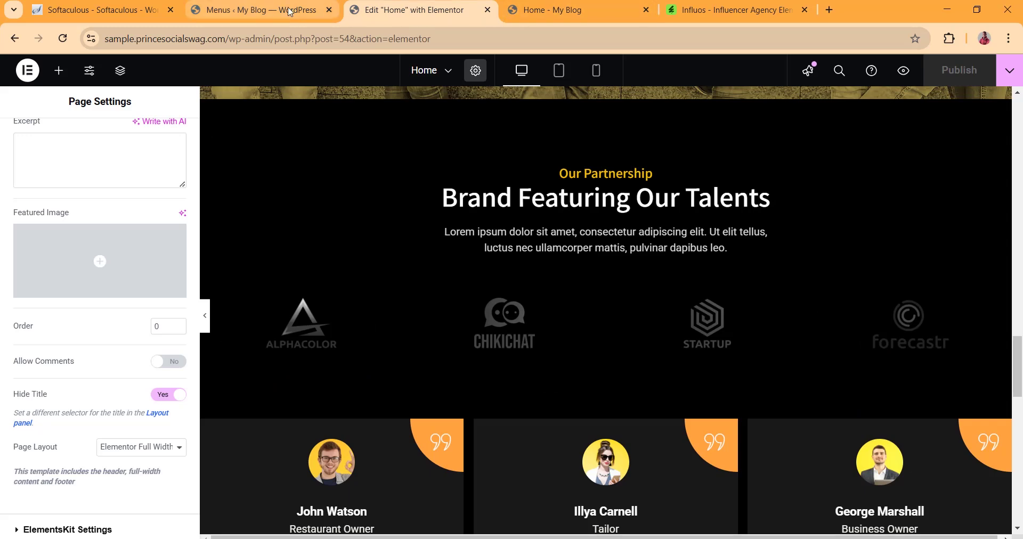
pyautogui.scroll(-3, 76, 240)
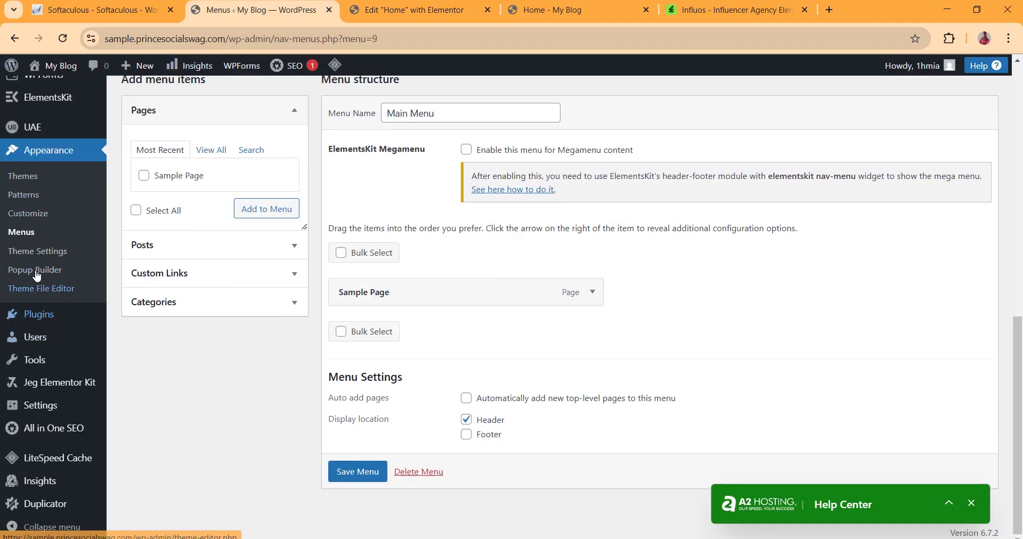
pyautogui.moveTo(62, 388)
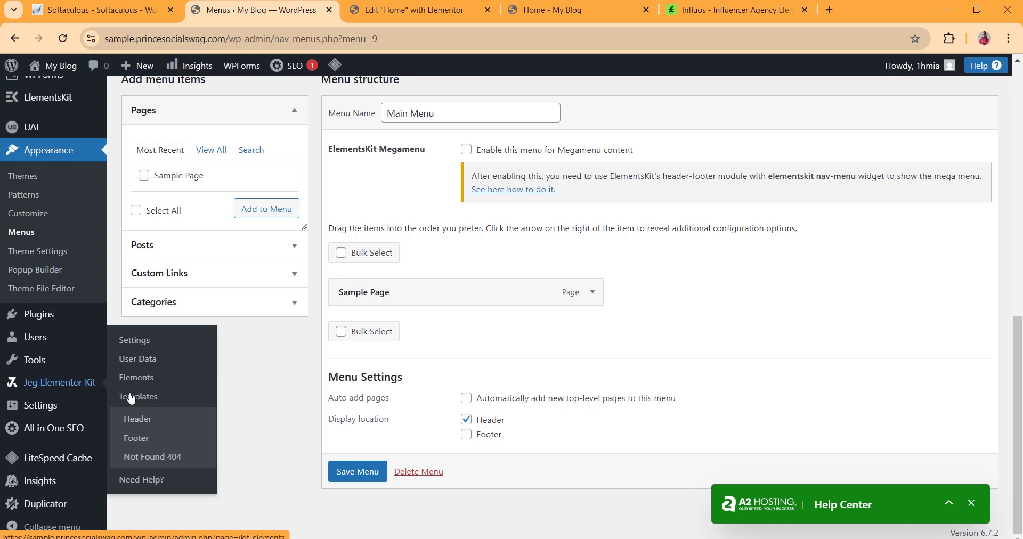
# Add a new Jeg Elementor Kit header template with an All Site display condition.
pyautogui.click(142, 421)
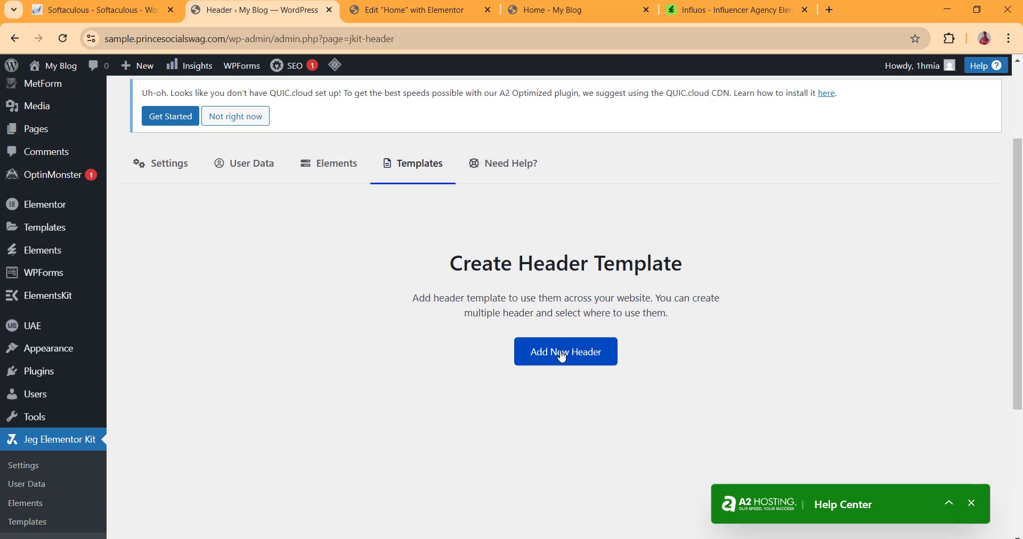
pyautogui.click(562, 357)
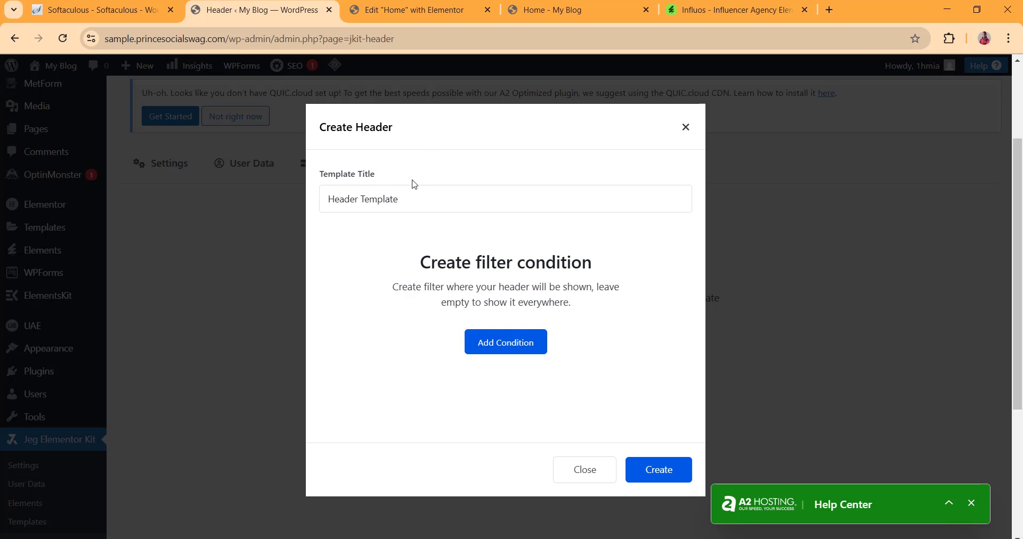
pyautogui.click(512, 347)
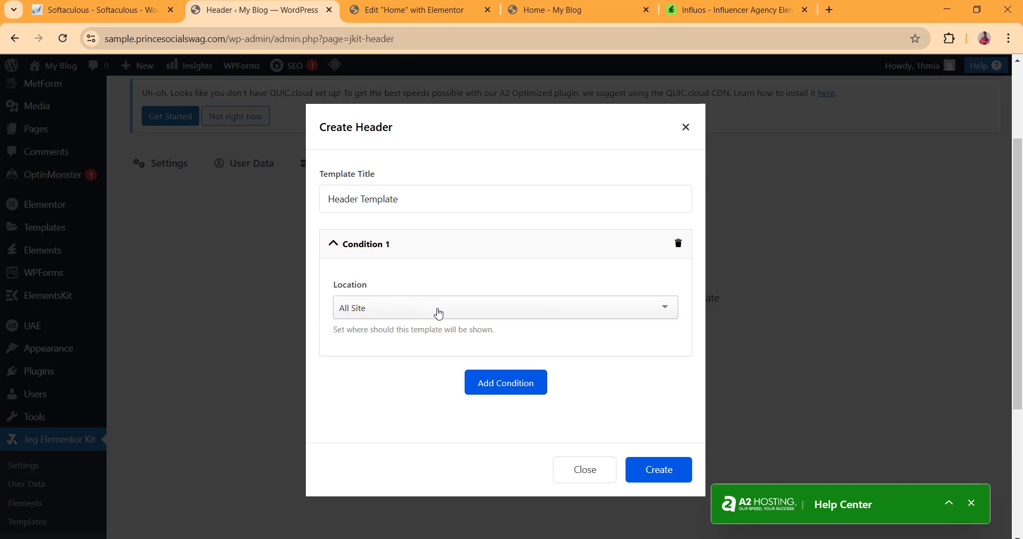
pyautogui.click(438, 311)
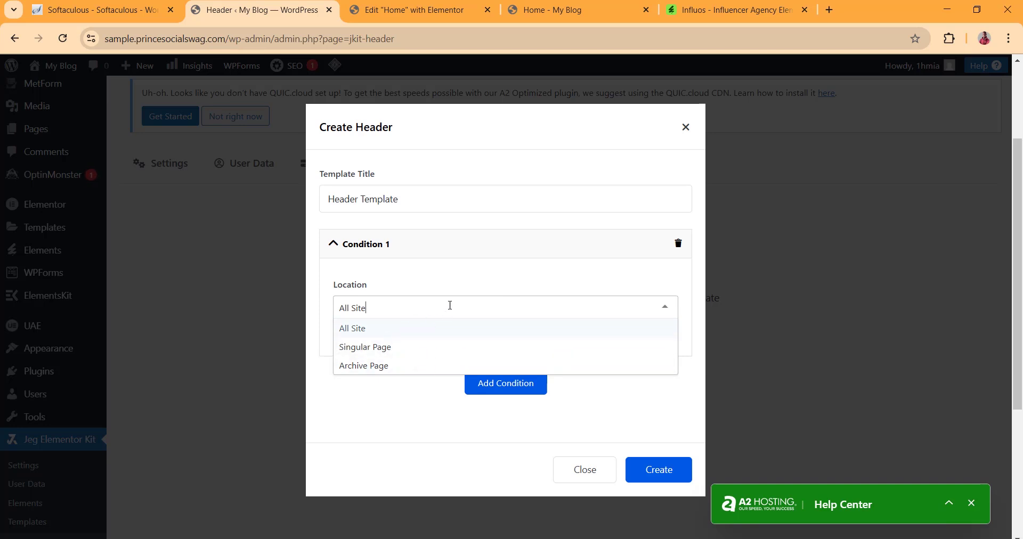
pyautogui.click(556, 279)
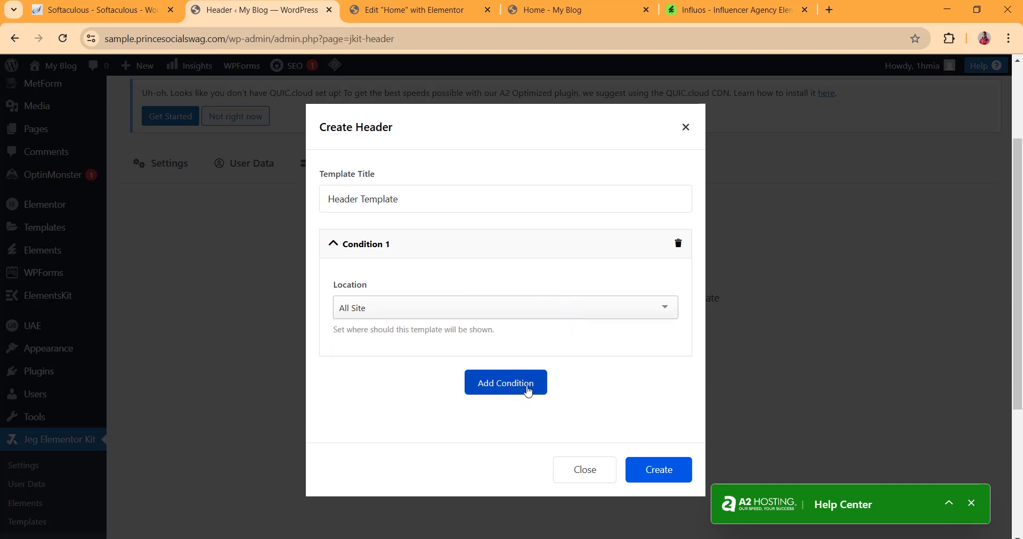
pyautogui.click(661, 462)
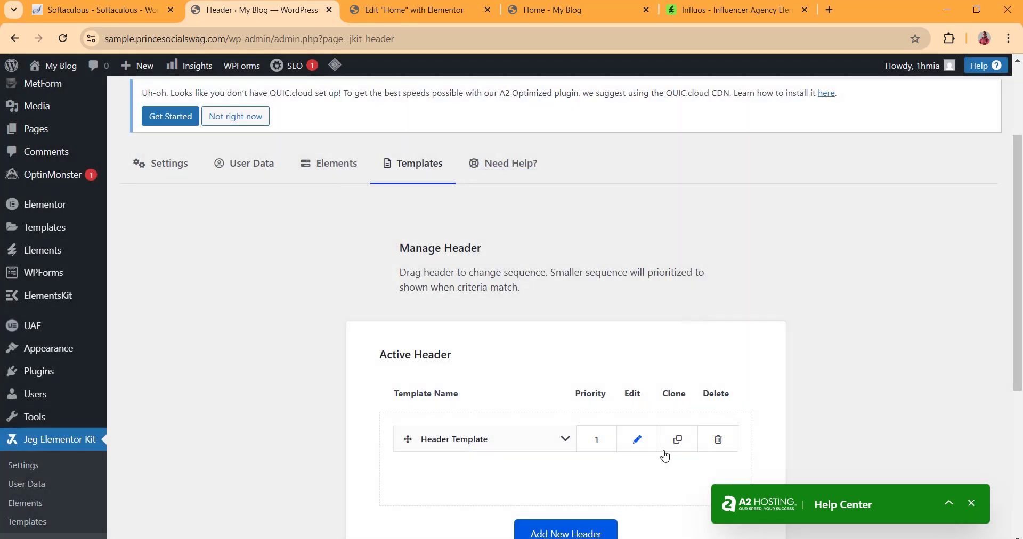
pyautogui.scroll(-2, 663, 264)
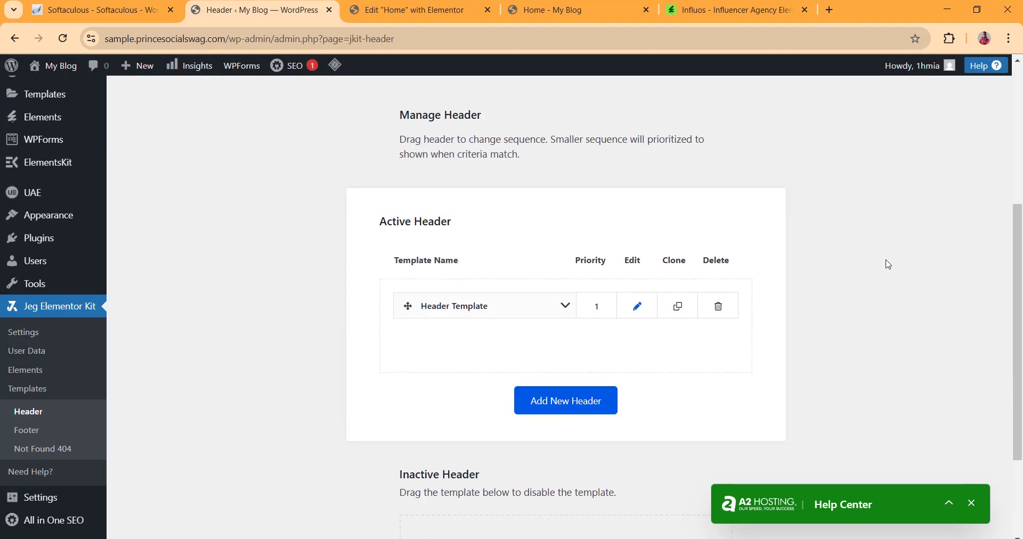
# Insert the saved Header section into Header Template with its settings, and publish it.
pyautogui.click(643, 307)
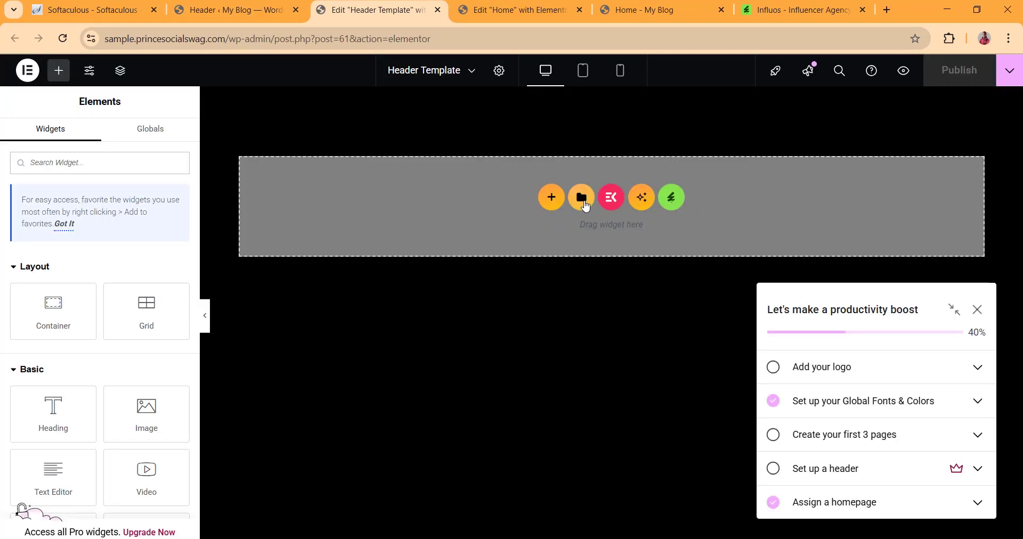
pyautogui.click(582, 200)
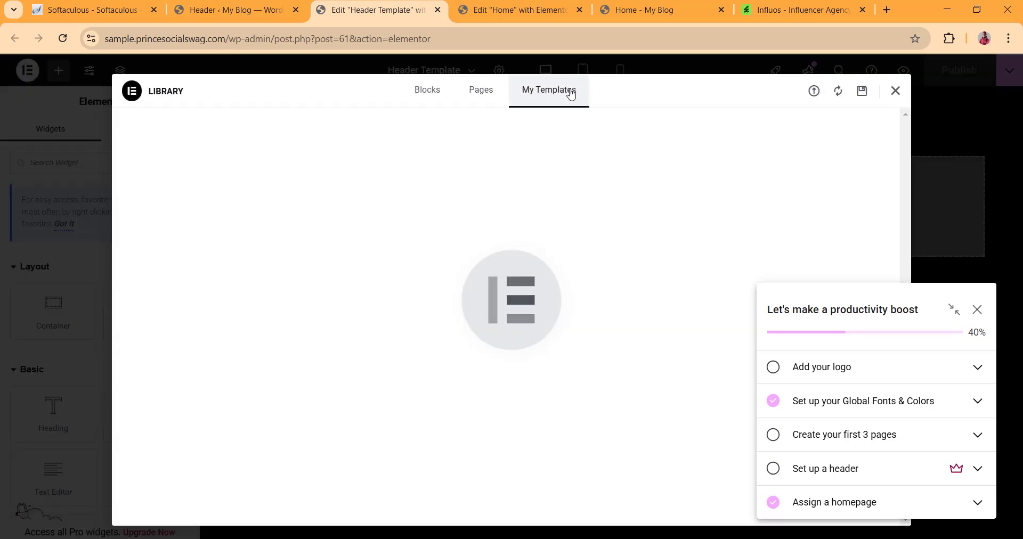
pyautogui.click(570, 94)
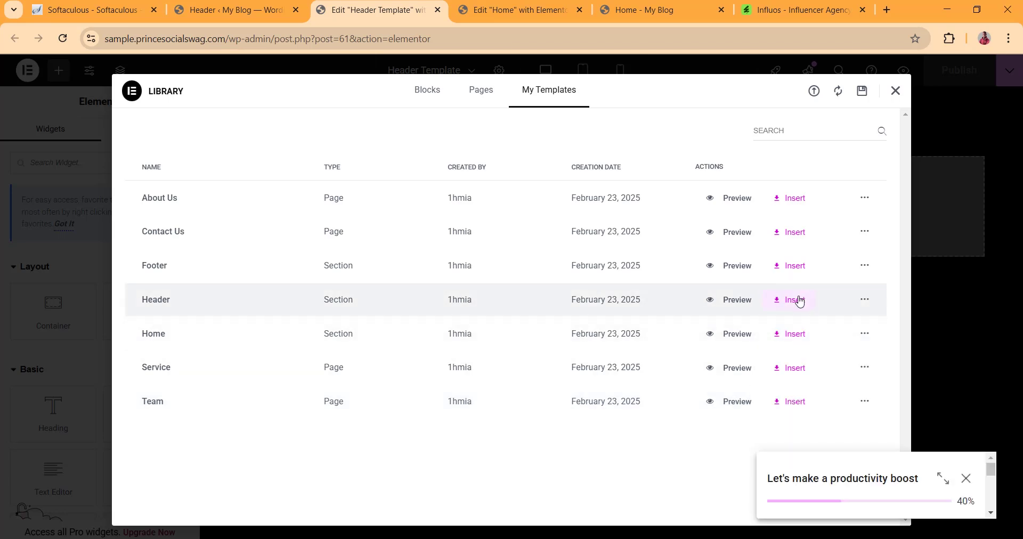
pyautogui.click(800, 301)
pyautogui.click(611, 332)
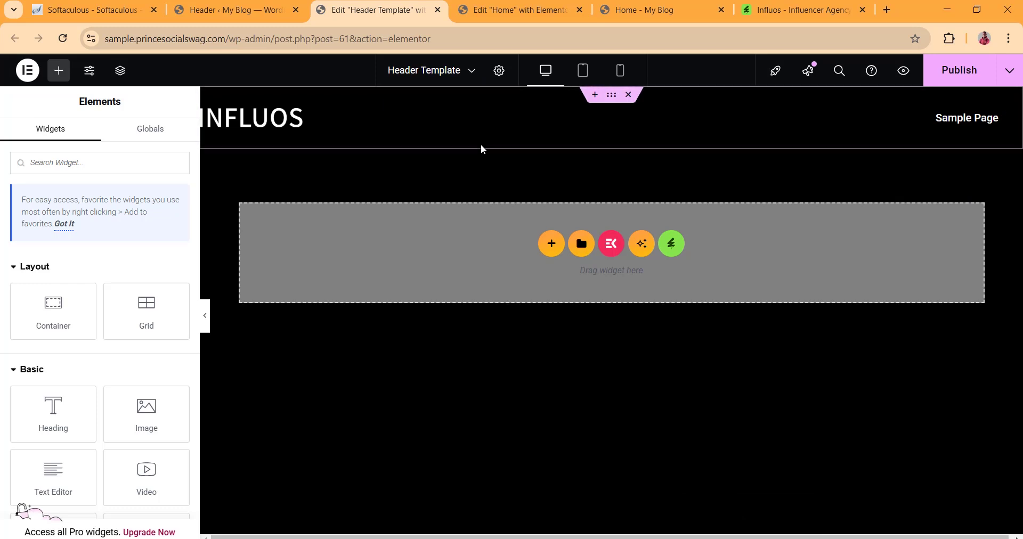
pyautogui.click(971, 77)
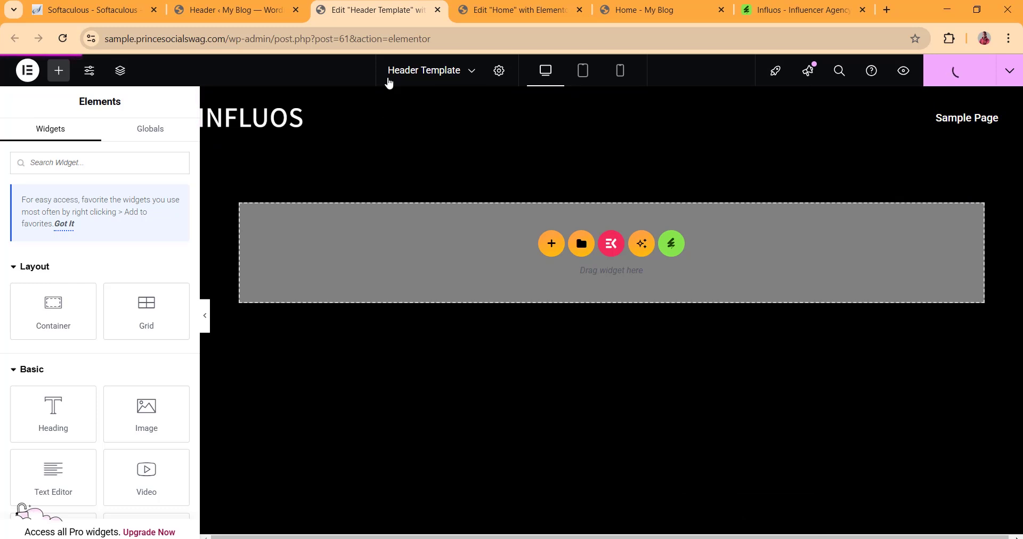
pyautogui.click(640, 14)
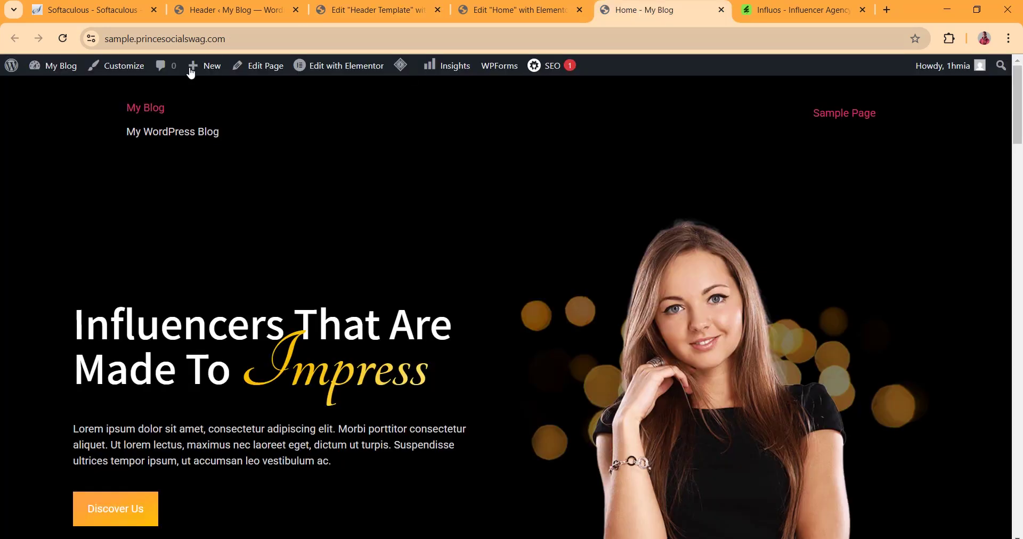
# Reload the live home page and scroll down to the footer past the new INFLUOS header.
pyautogui.click(62, 38)
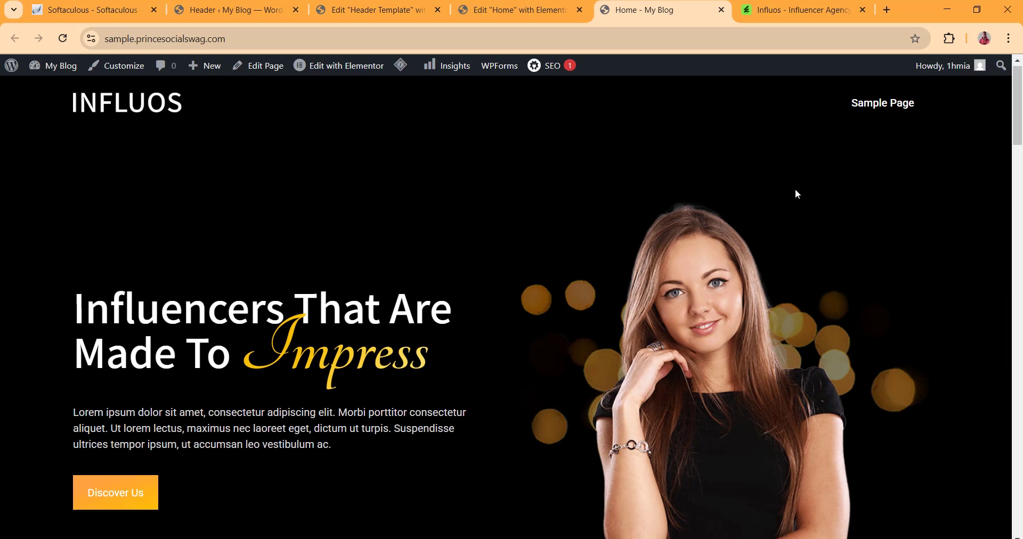
pyautogui.scroll(-15, 746, 269)
pyautogui.scroll(-10, 621, 353)
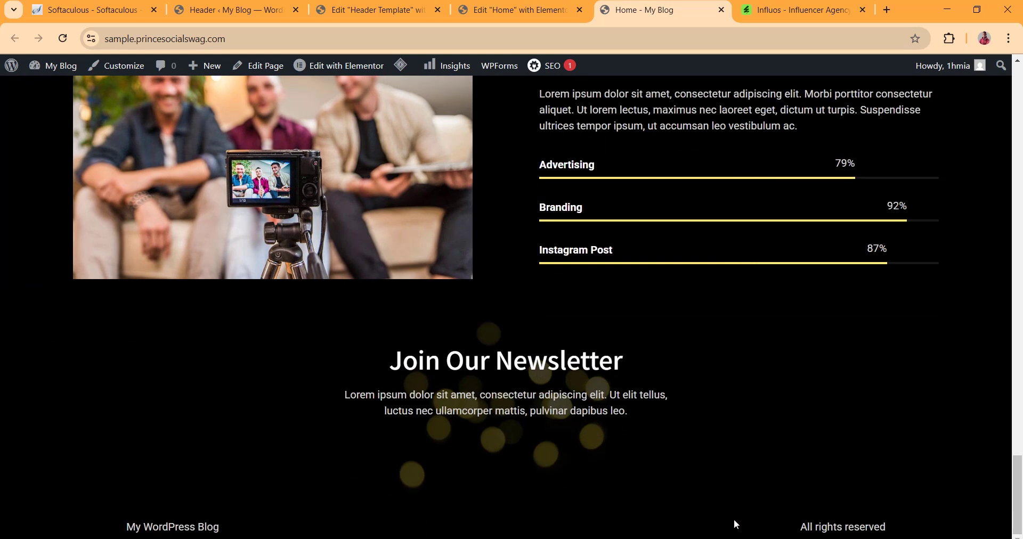
# Add a new Jeg Elementor Kit footer template with an All Site display condition.
pyautogui.click(378, 10)
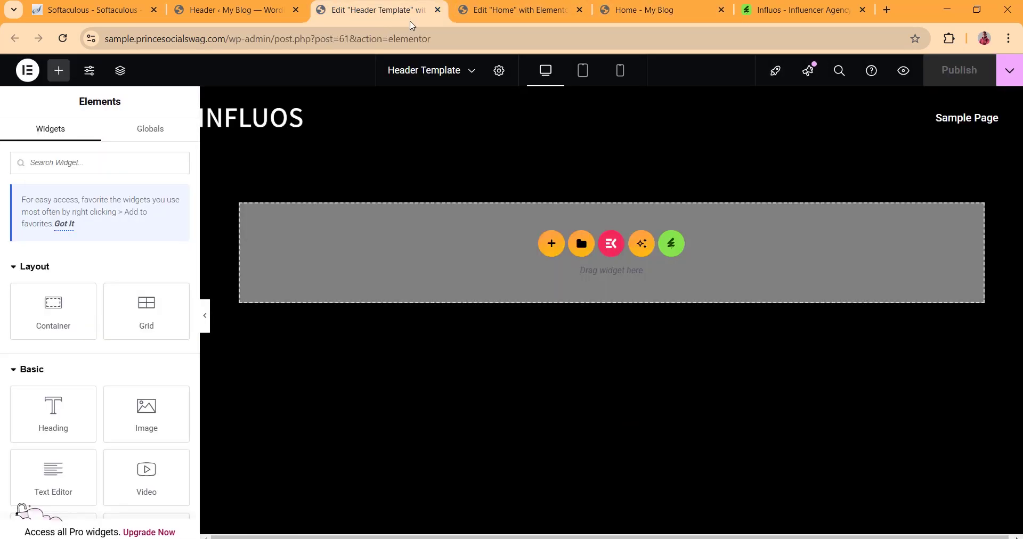
pyautogui.click(234, 10)
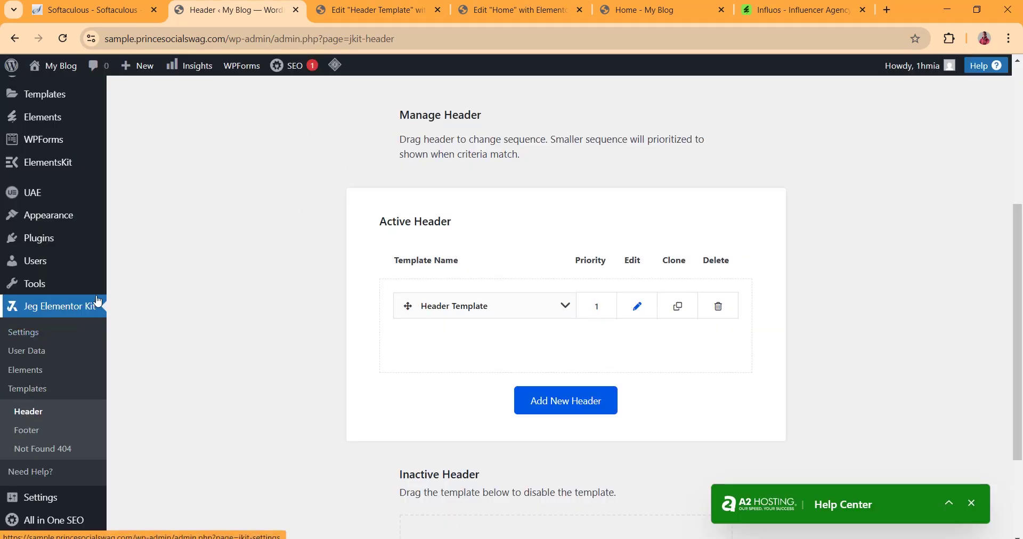
pyautogui.click(36, 431)
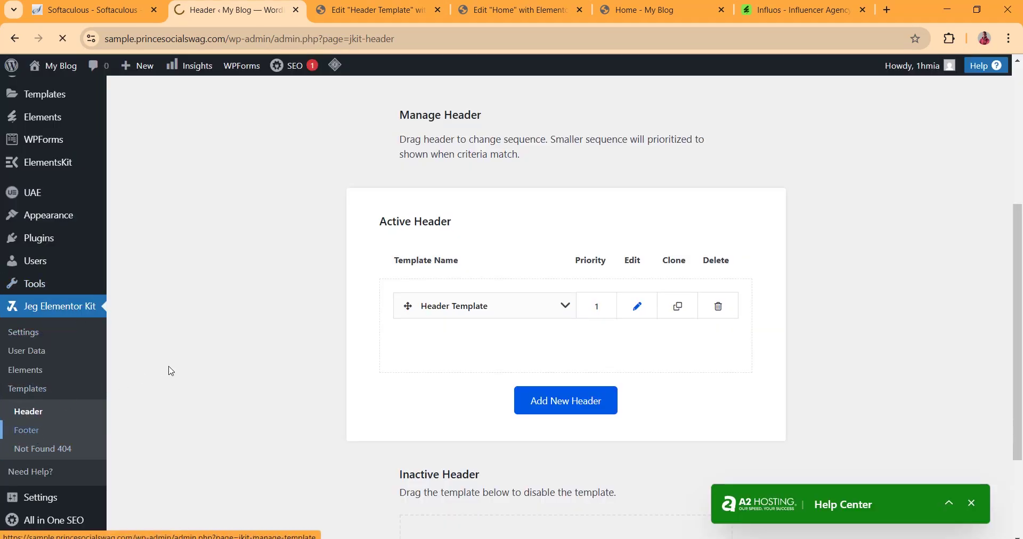
pyautogui.scroll(-2, 694, 337)
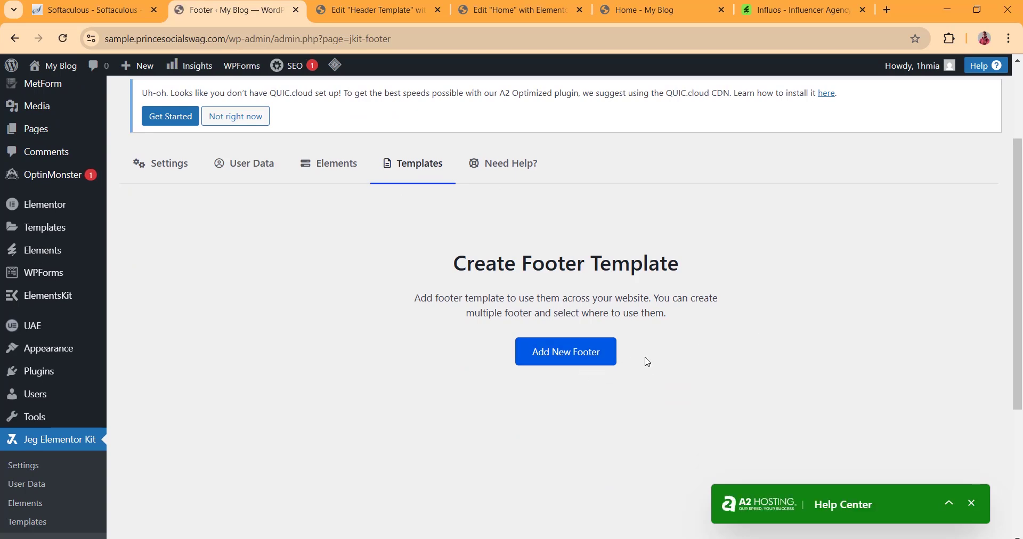
pyautogui.click(581, 365)
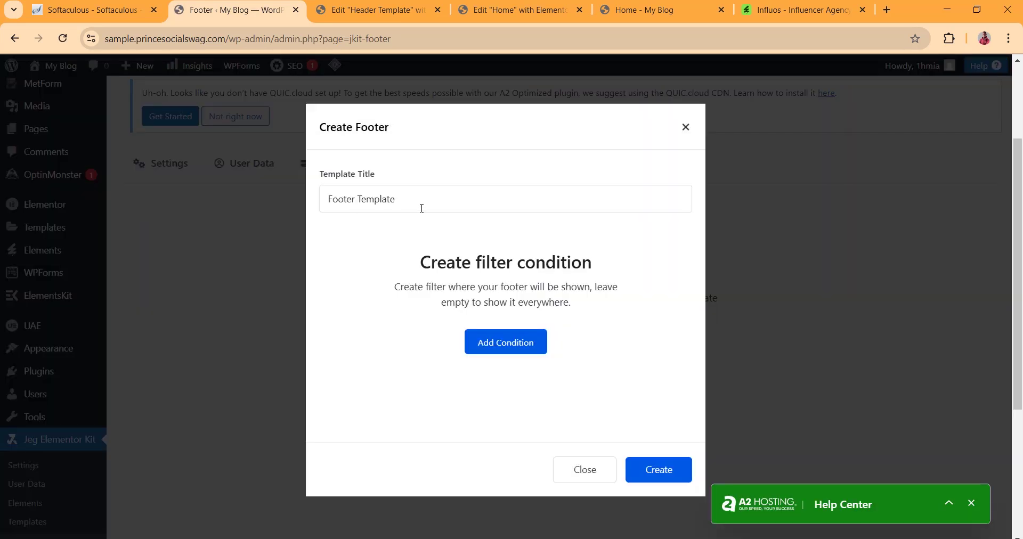
pyautogui.click(515, 349)
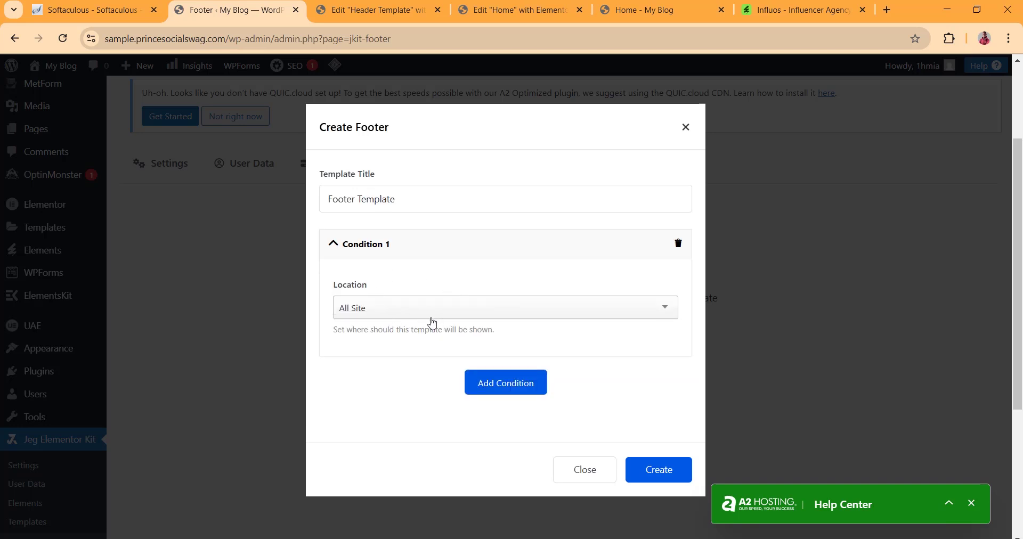
pyautogui.click(663, 472)
pyautogui.scroll(-4, 783, 387)
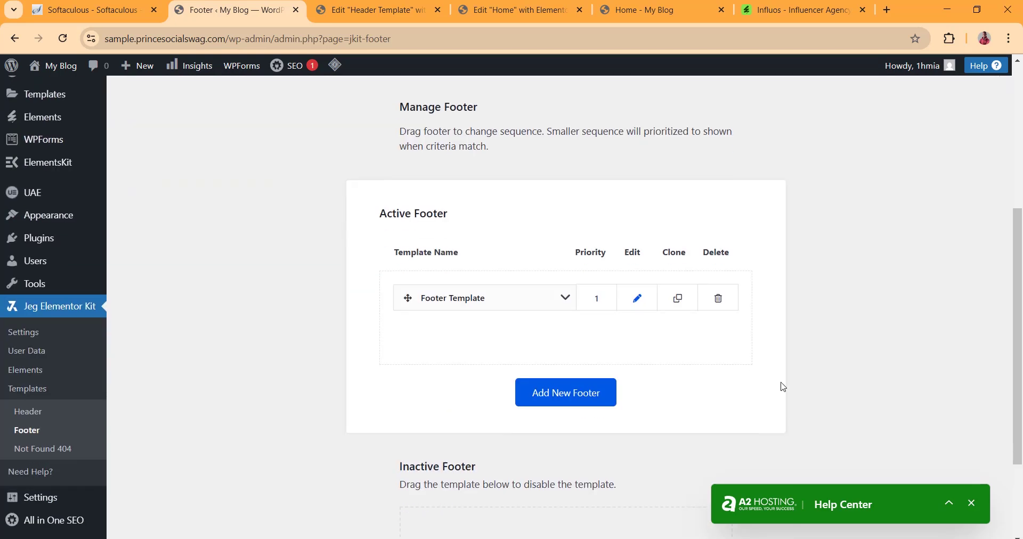
# Insert the saved Footer design from My Templates into Footer Template, applying its settings.
pyautogui.click(636, 299)
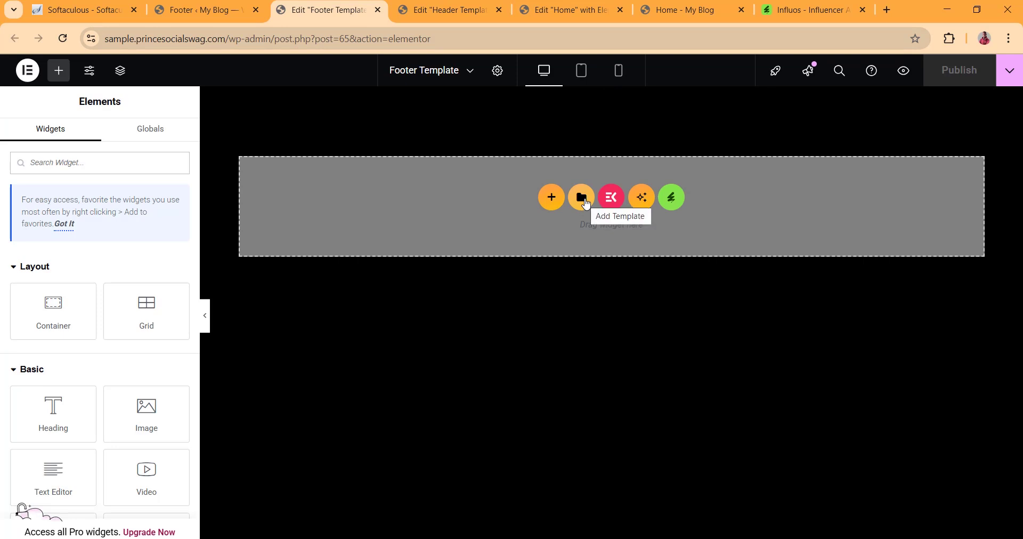
pyautogui.click(582, 198)
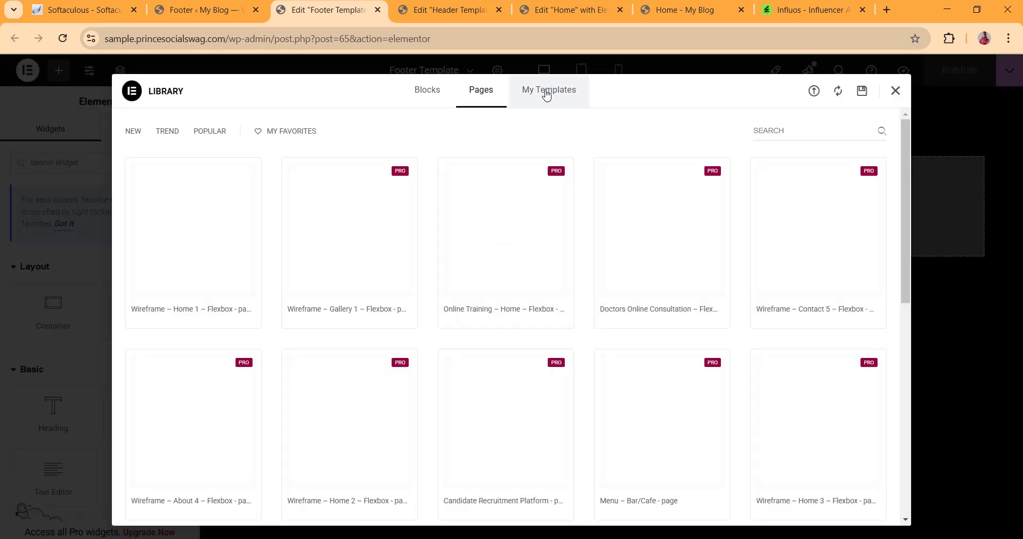
pyautogui.click(553, 93)
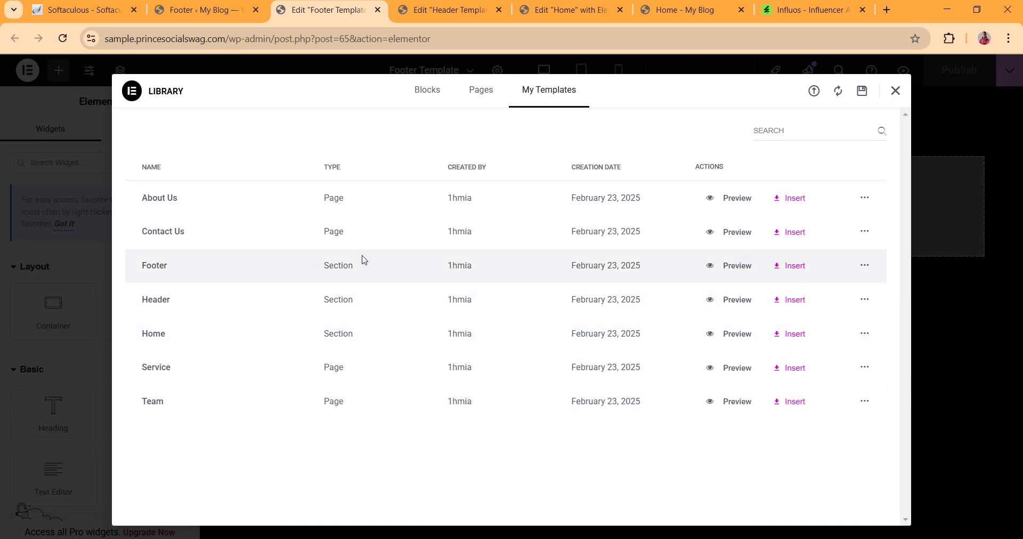
pyautogui.click(795, 268)
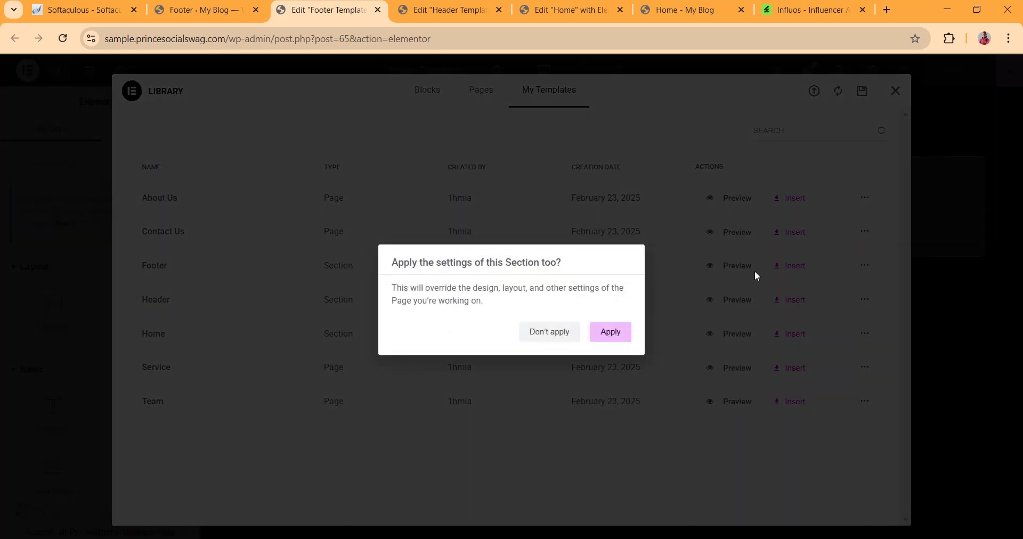
pyautogui.click(618, 331)
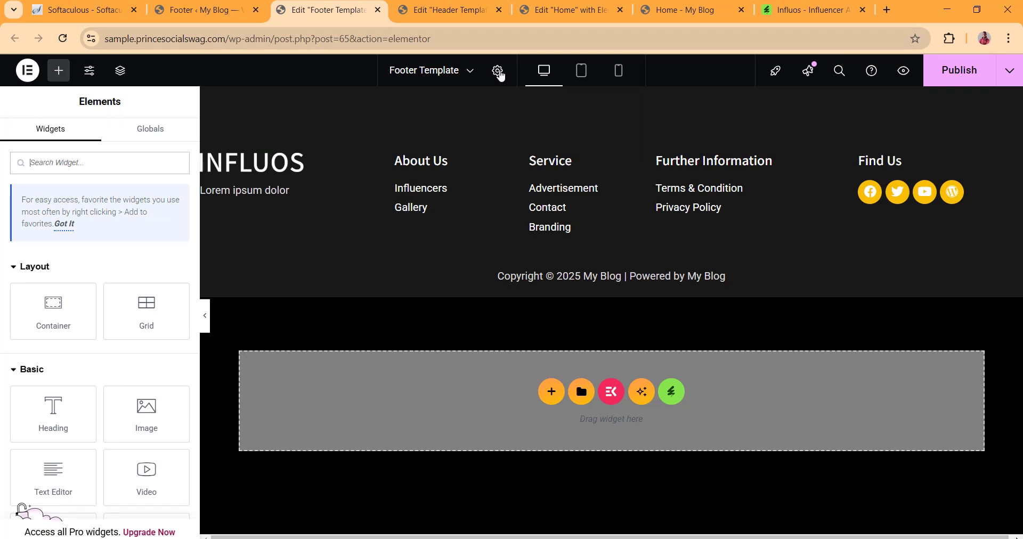
# Apply the Elementor Full Width layout and Hide Title: Yes to the Footer Template, then publish it.
pyautogui.click(498, 72)
pyautogui.click(139, 336)
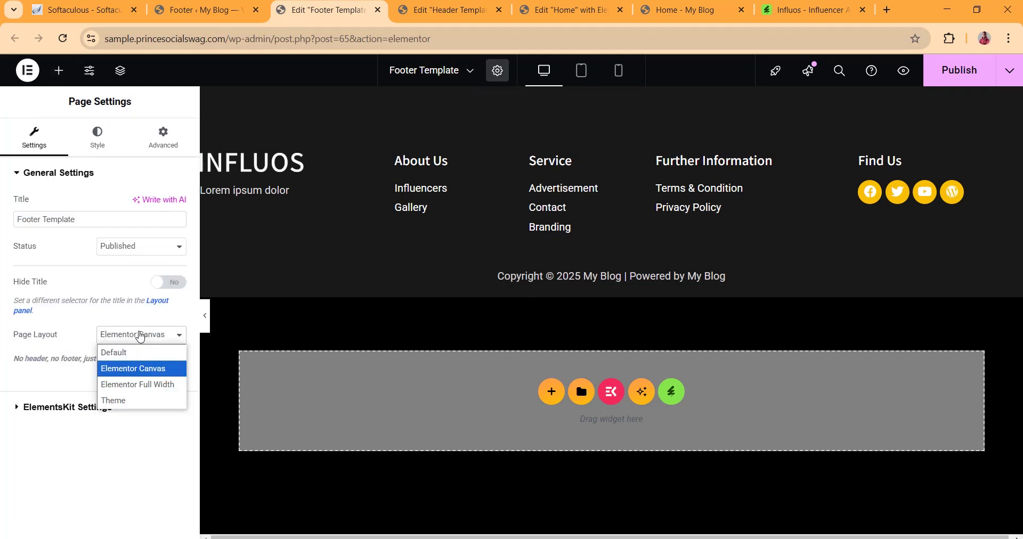
pyautogui.click(137, 386)
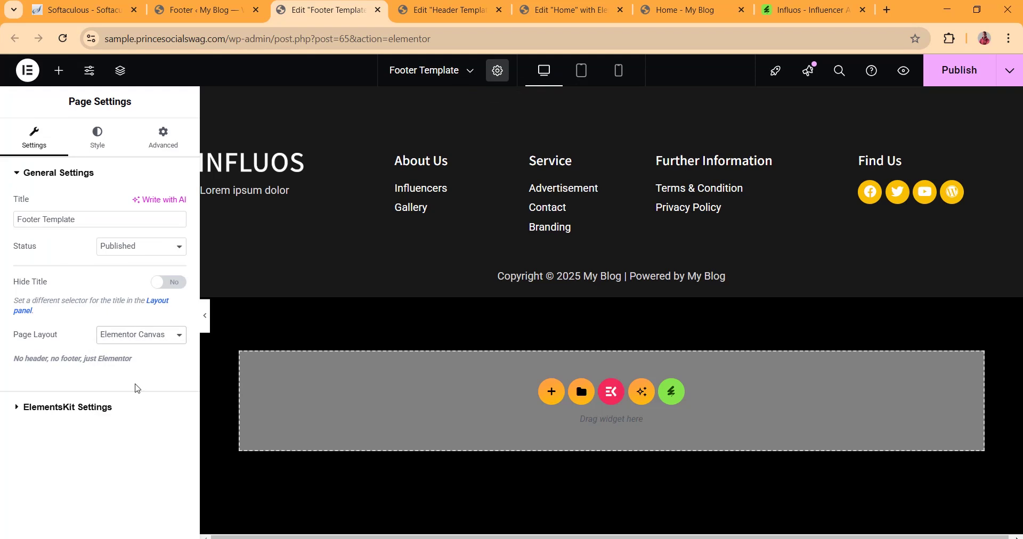
pyautogui.click(177, 284)
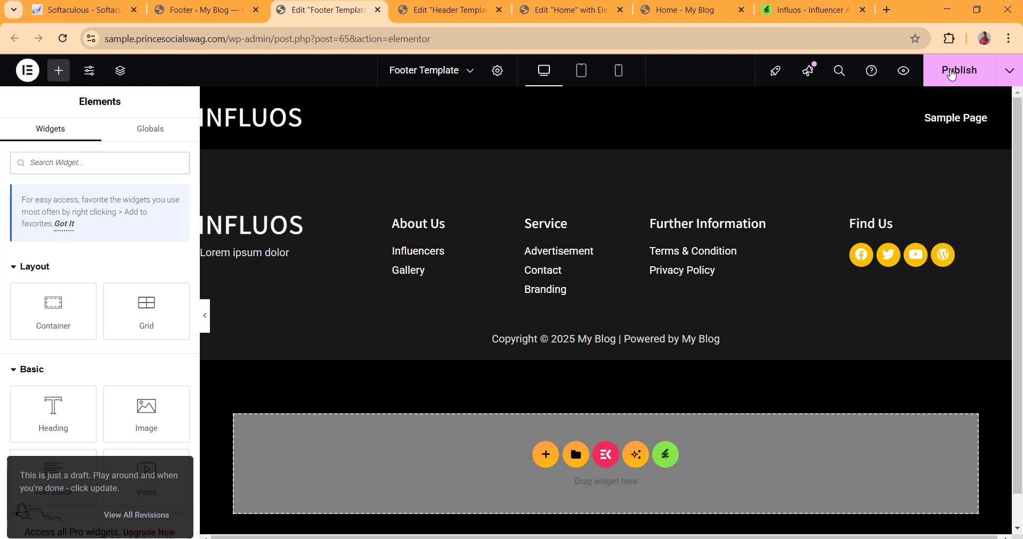
pyautogui.click(952, 74)
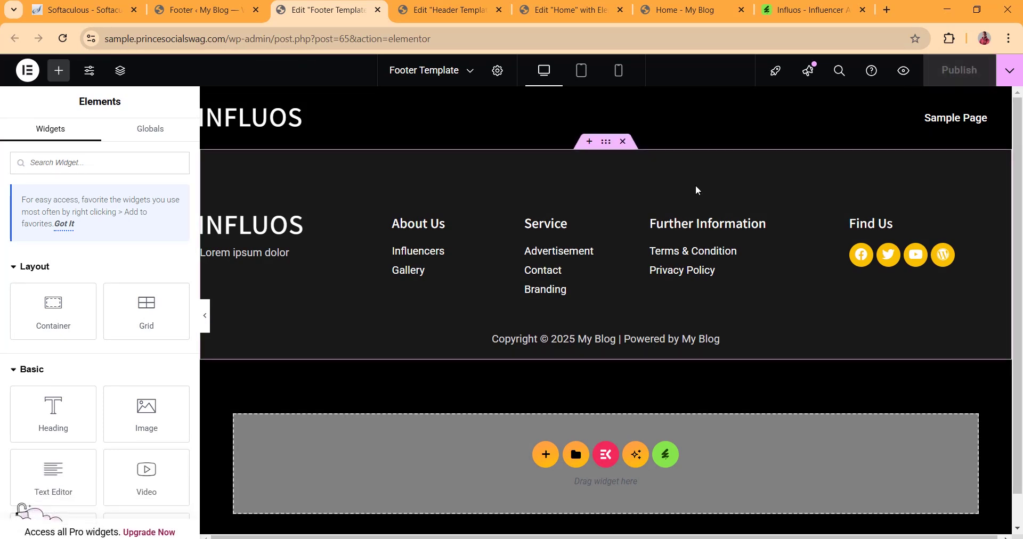
# Reload the live Home page and scroll through it to confirm the INFLUOS header and footer.
pyautogui.click(677, 16)
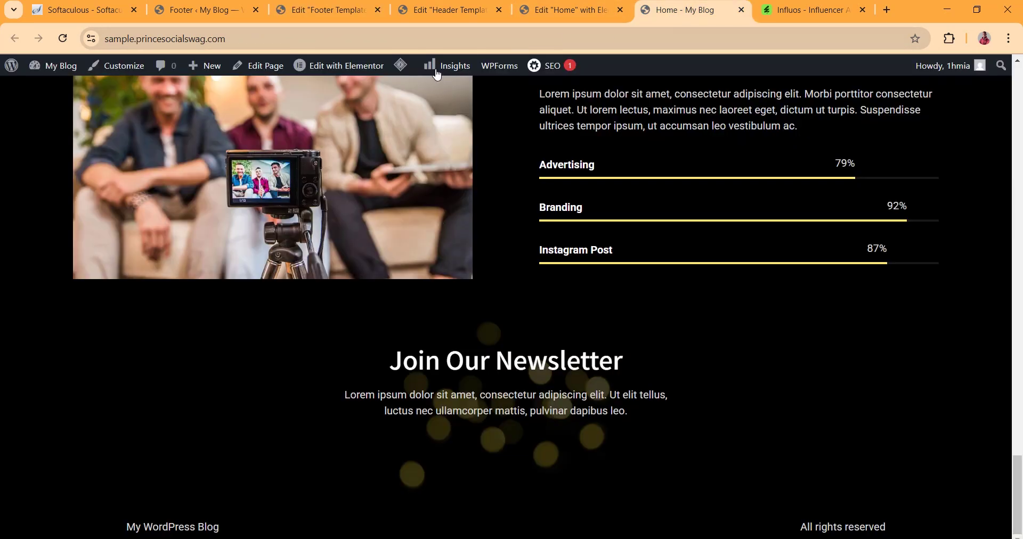
pyautogui.scroll(6, 140, 113)
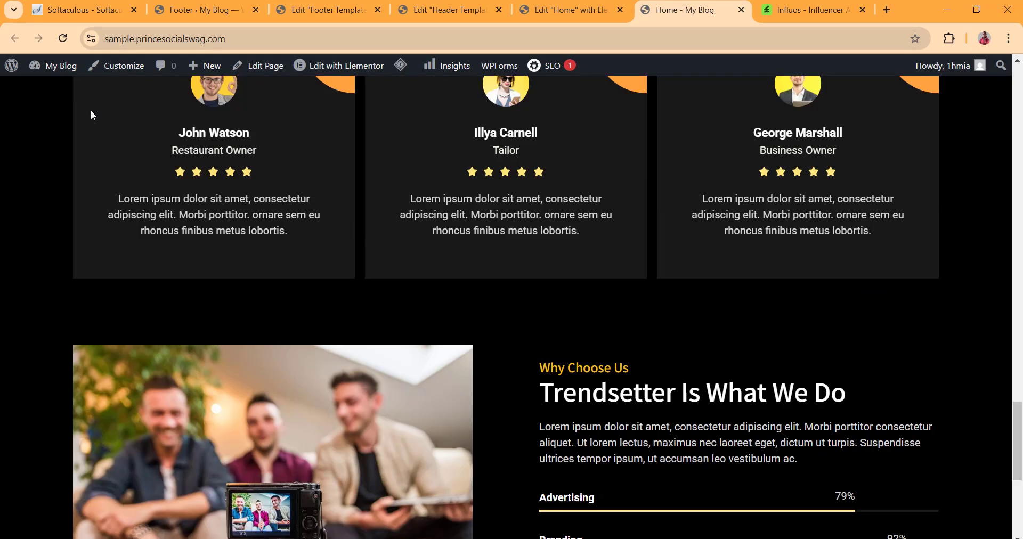
pyautogui.click(62, 39)
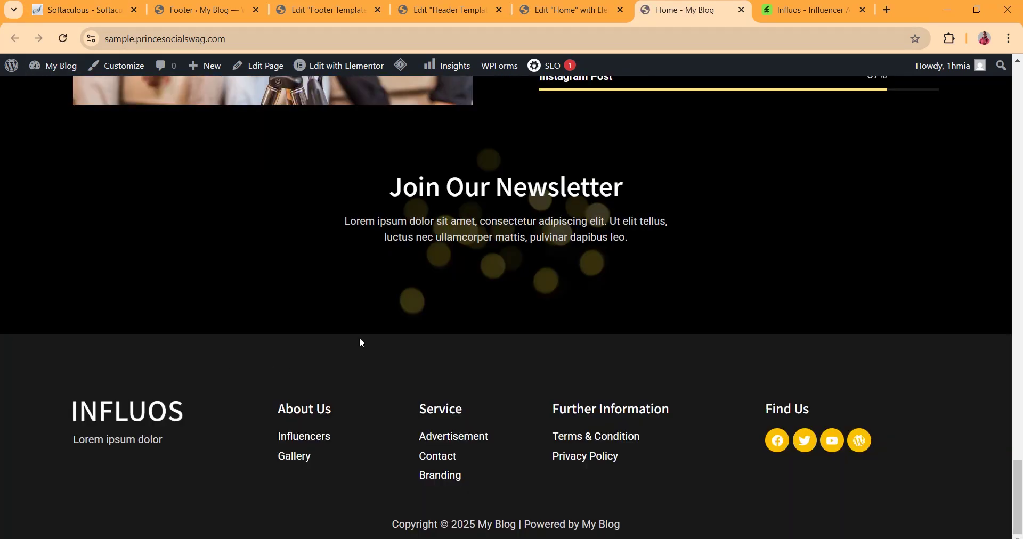
pyautogui.scroll(15, 238, 351)
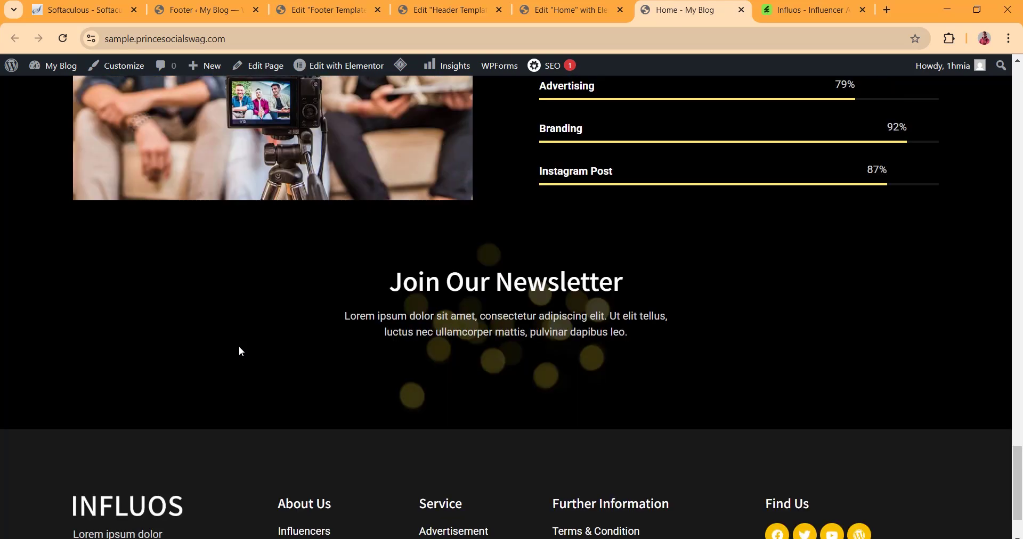
pyautogui.scroll(6, 284, 352)
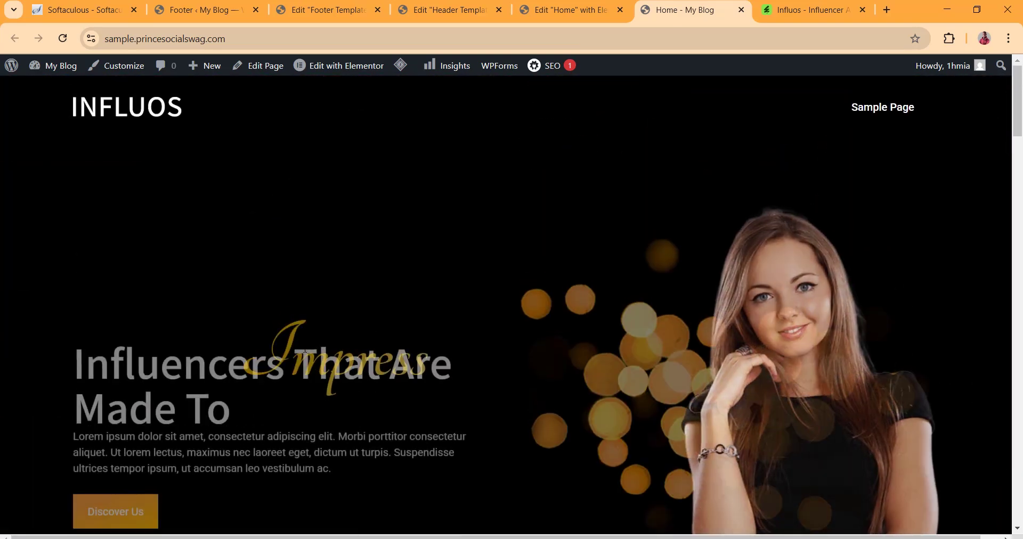
pyautogui.moveTo(510, 72)
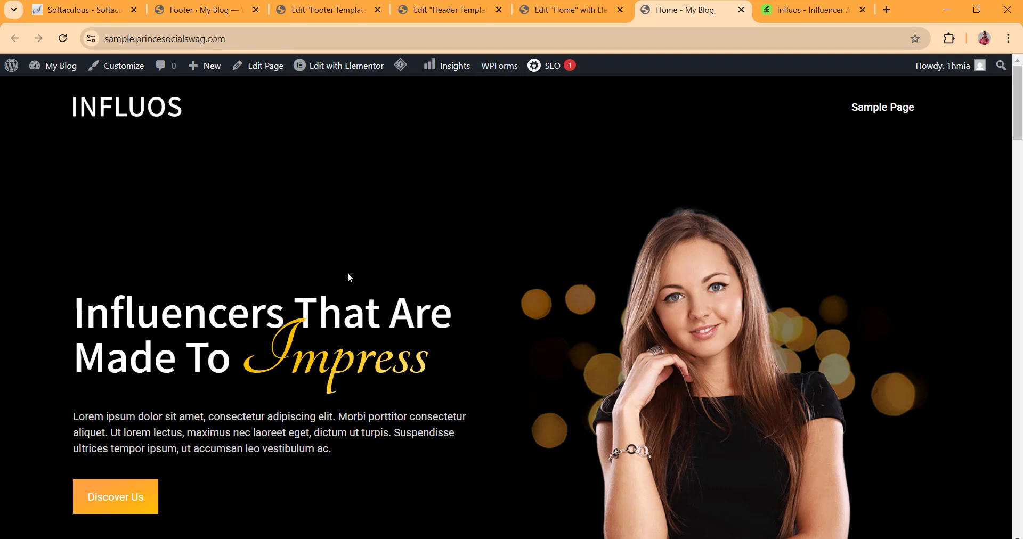
pyautogui.scroll(-1, 348, 273)
pyautogui.scroll(-4, 395, 298)
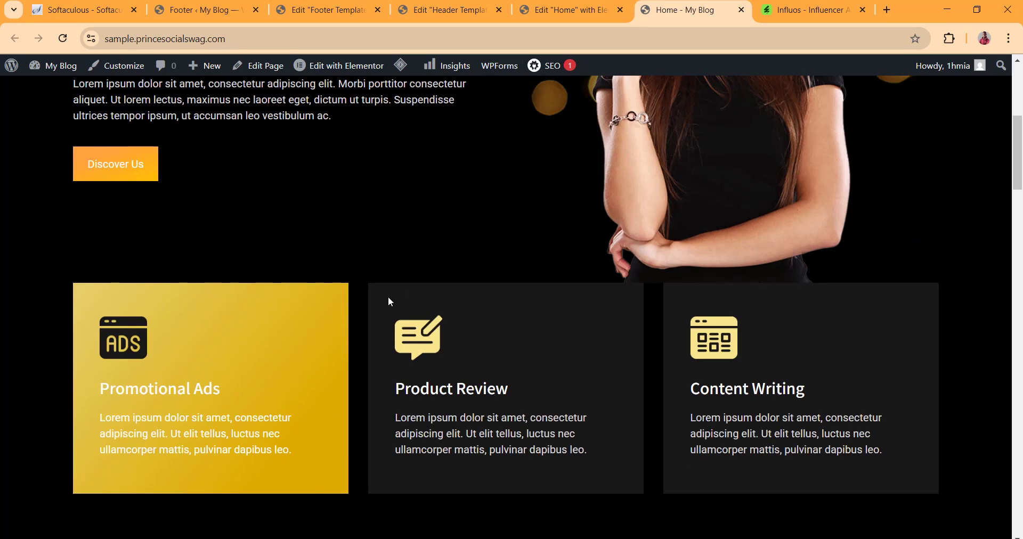
pyautogui.scroll(5, 466, 245)
pyautogui.click(554, 10)
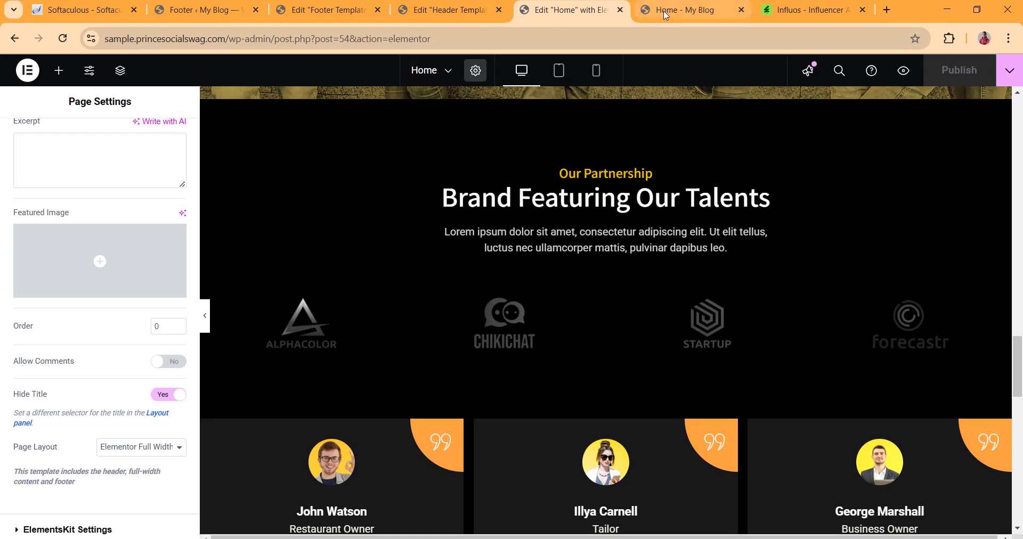
pyautogui.click(649, 15)
pyautogui.scroll(-1, 674, 291)
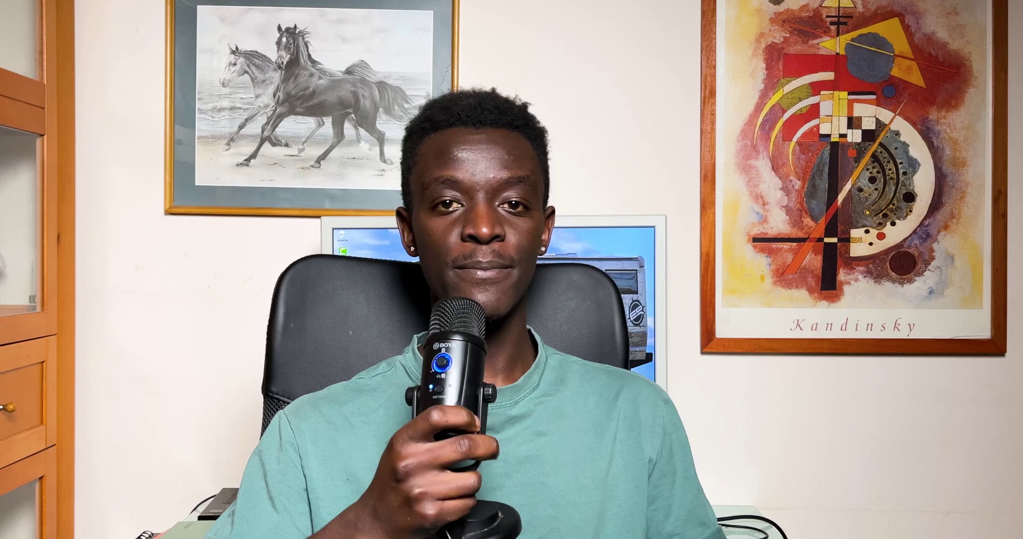